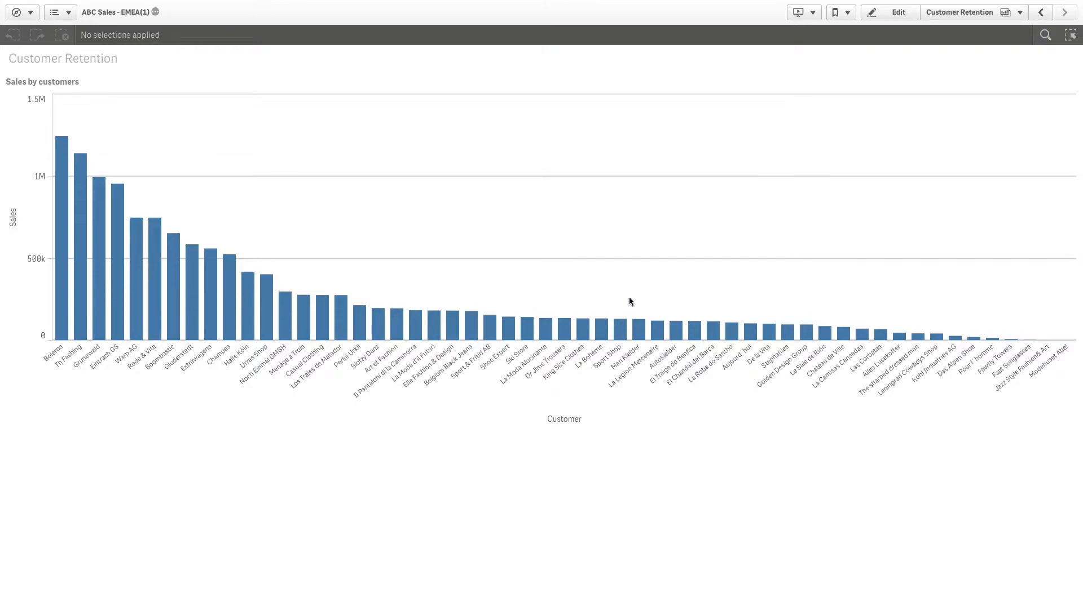
Put the sheet in edit mode and add a reference line at 400000 to the Sales by customers bar chart
{"action": "left_click", "coordinate": [872, 17]}
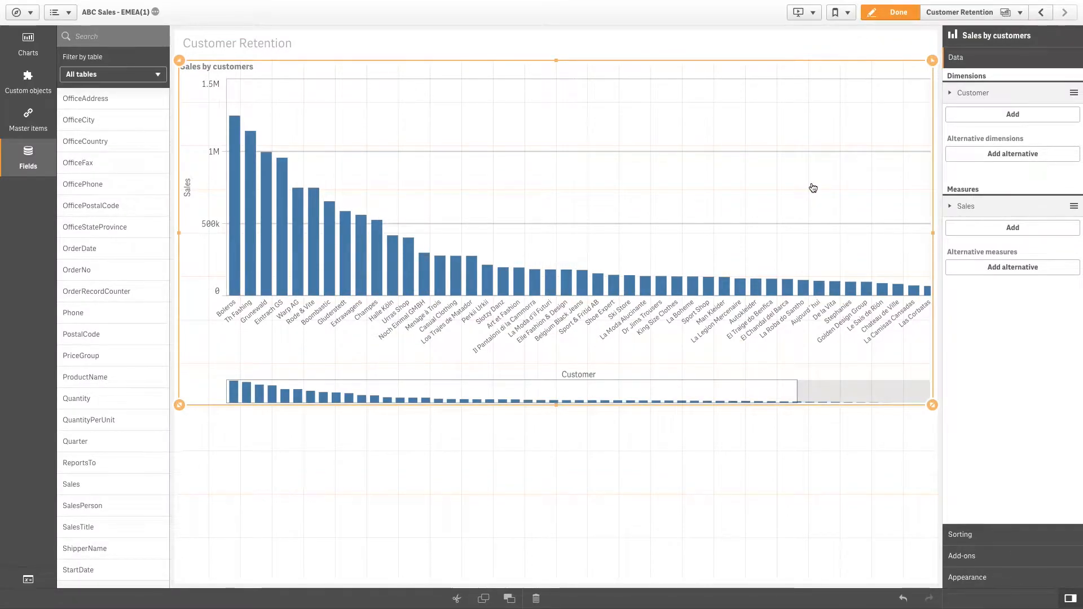
{"action": "left_click", "coordinate": [995, 556]}
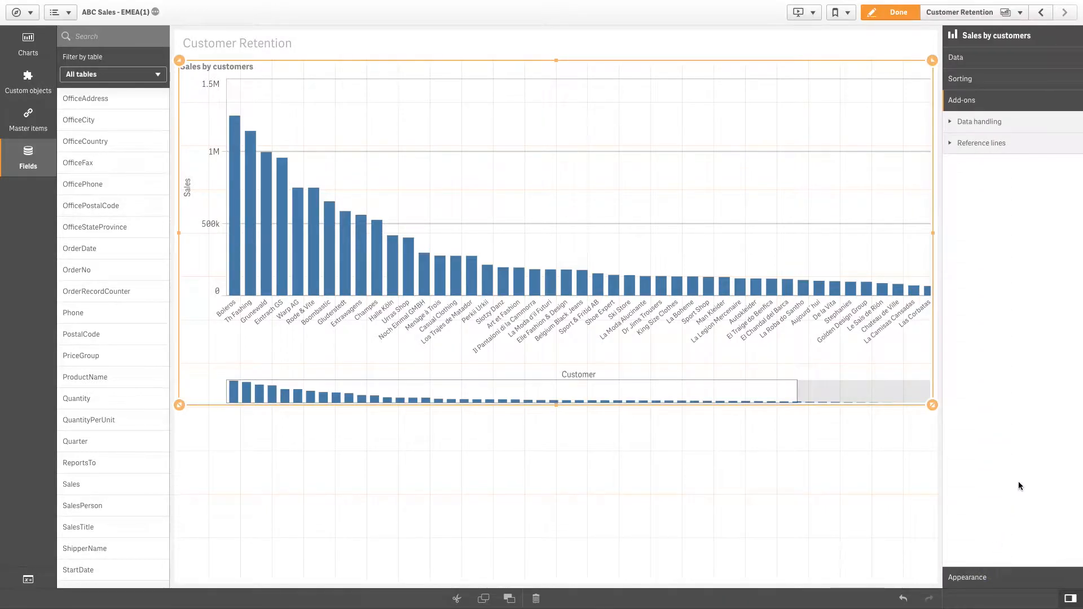
{"action": "left_click", "coordinate": [951, 148]}
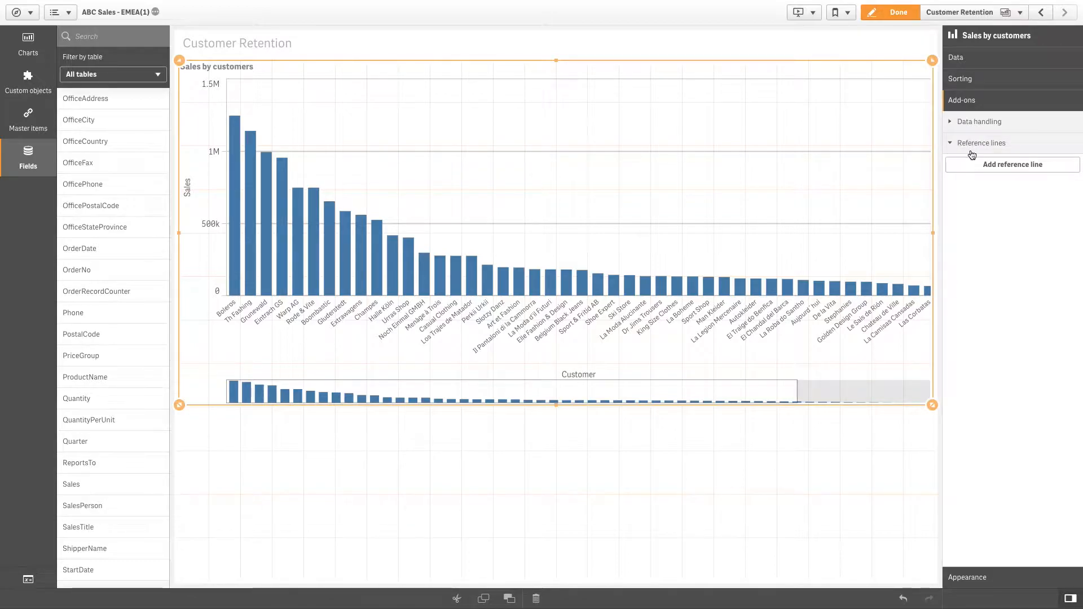
{"action": "left_click", "coordinate": [1003, 169]}
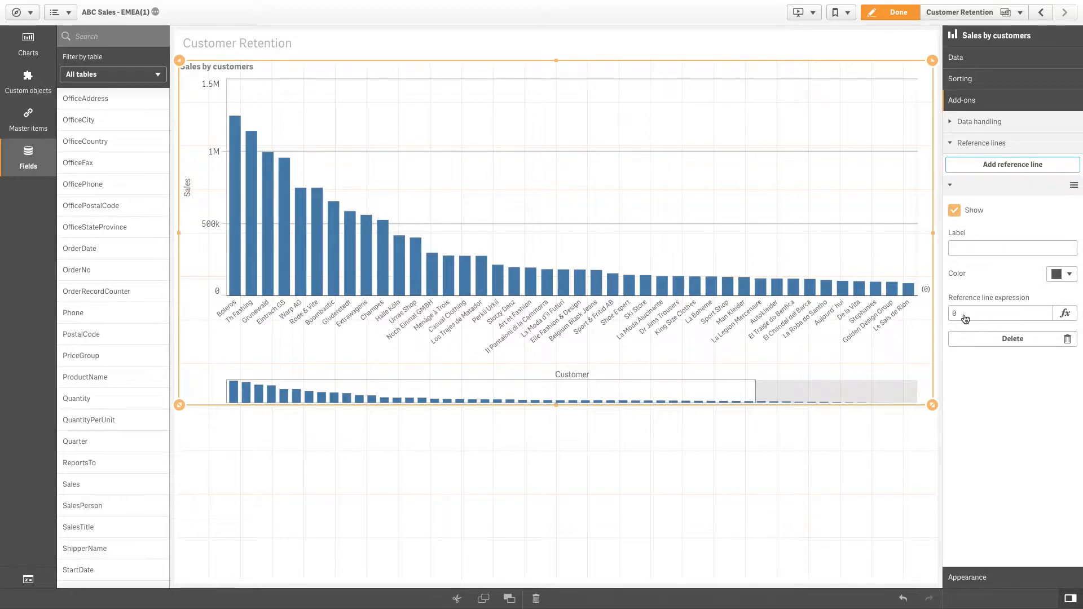
{"action": "left_click_drag", "start_coordinate": [971, 316], "coordinate": [947, 314]}
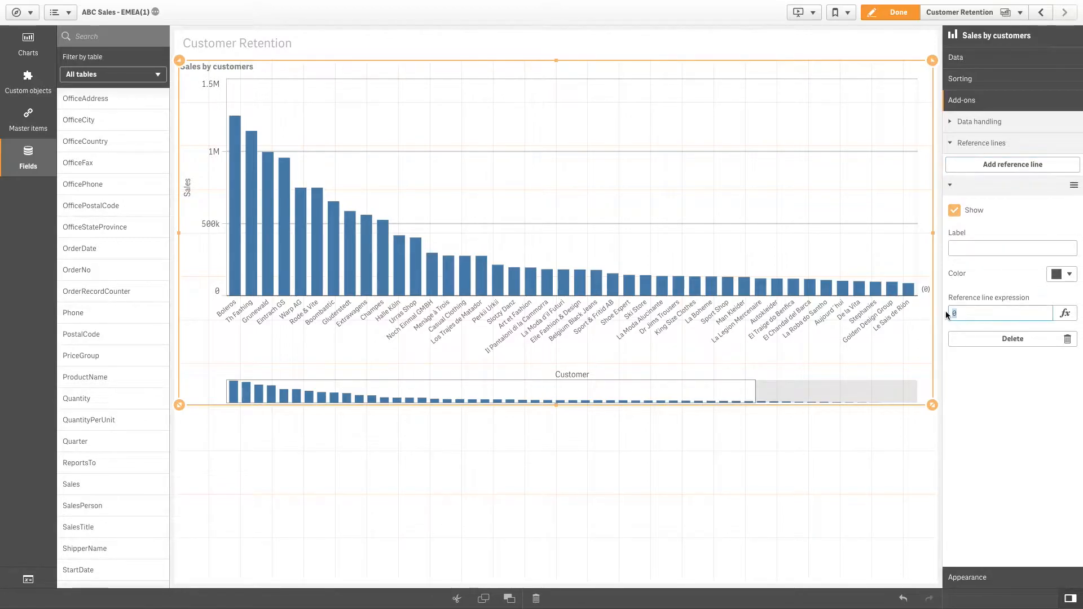
{"action": "type", "text": "400000"}
{"action": "key", "text": "Return"}
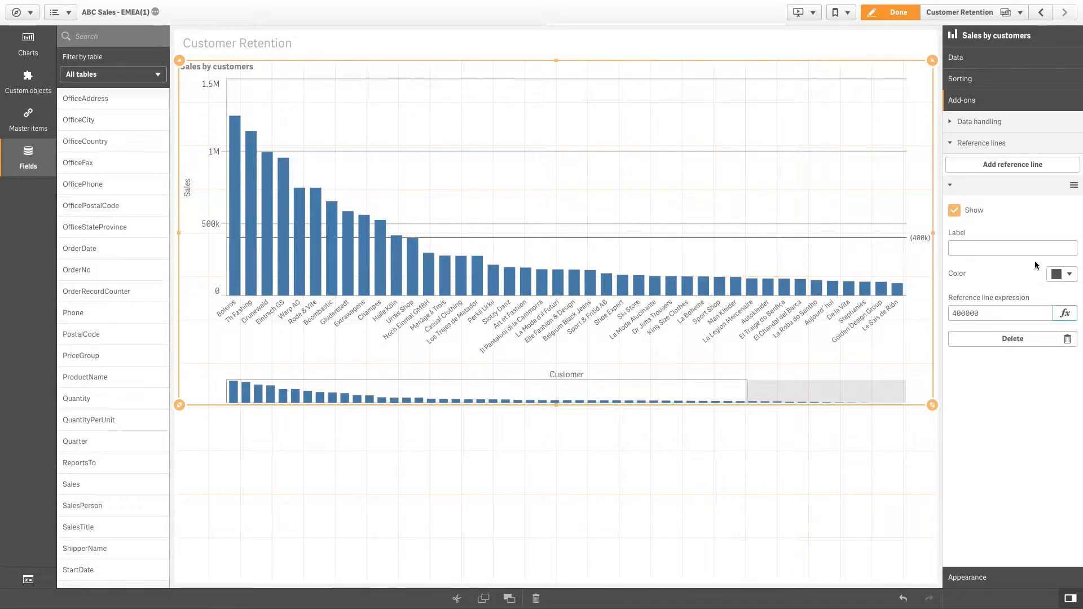
Colour the bar chart's reference line light green (#46c646) and label it "Sales Target"
{"action": "left_click", "coordinate": [1061, 275]}
{"action": "left_click", "coordinate": [1003, 121]}
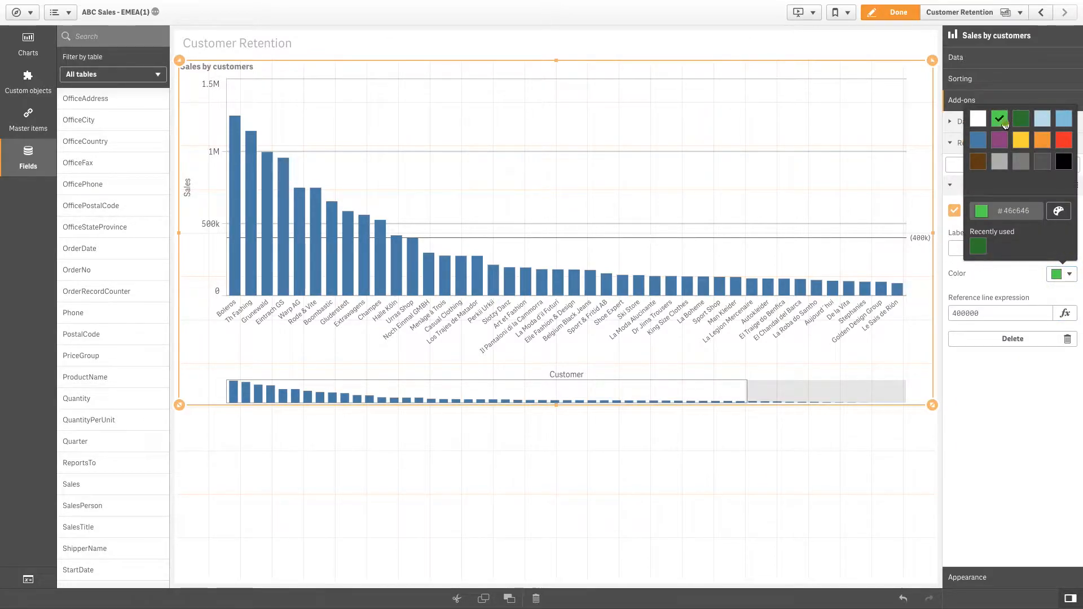
{"action": "left_click", "coordinate": [1007, 275]}
{"action": "left_click", "coordinate": [997, 249]}
{"action": "type", "text": "Sales Target"}
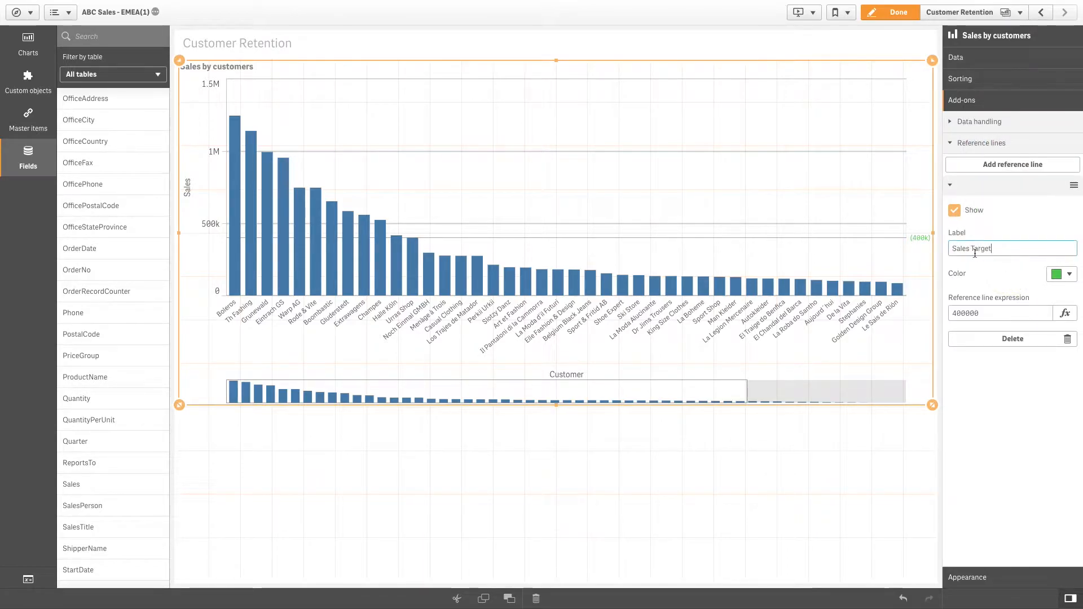
{"action": "key", "text": "Return"}
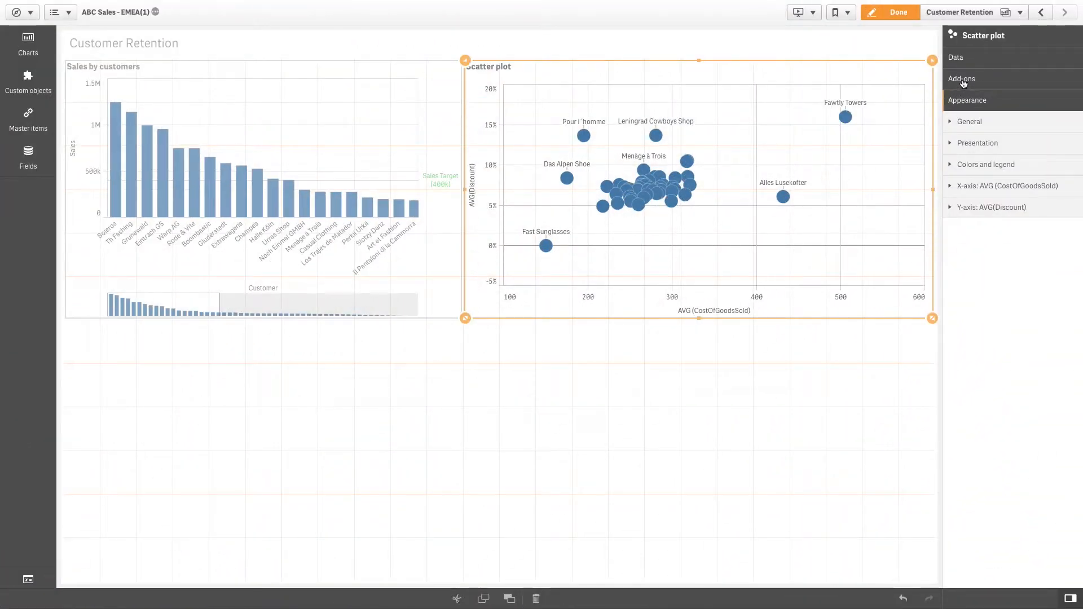
Add an X-axis reference line to the scatter plot
{"action": "left_click", "coordinate": [963, 79]}
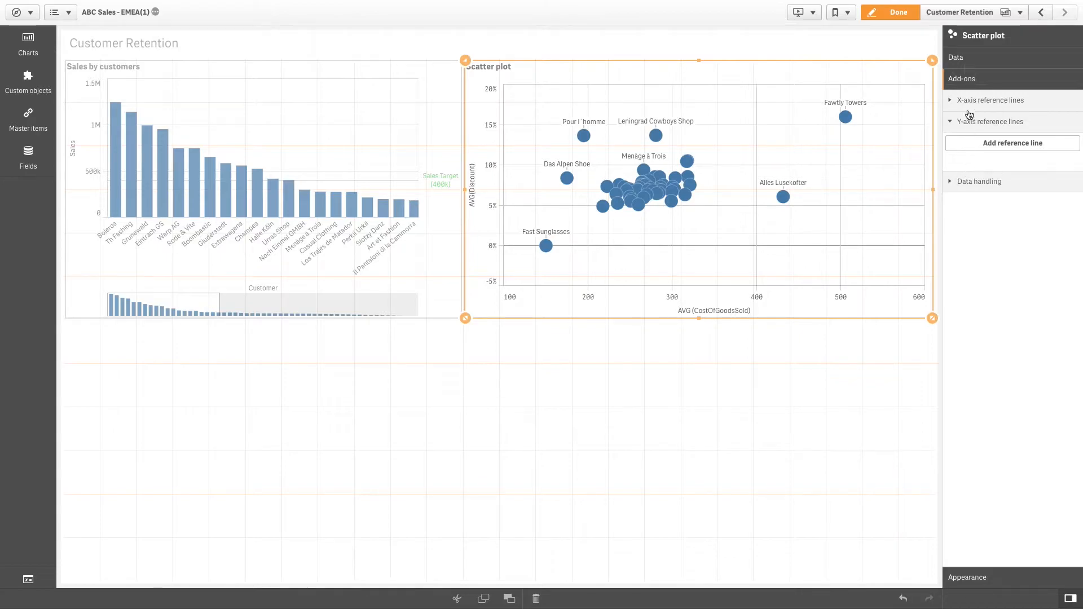
{"action": "left_click", "coordinate": [968, 107]}
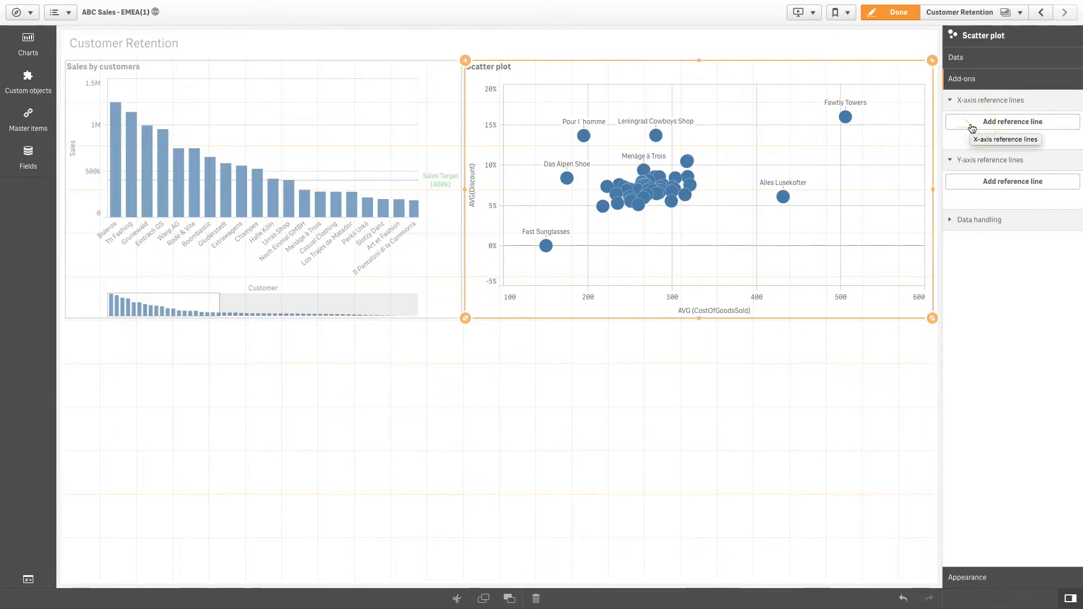
{"action": "left_click", "coordinate": [972, 123]}
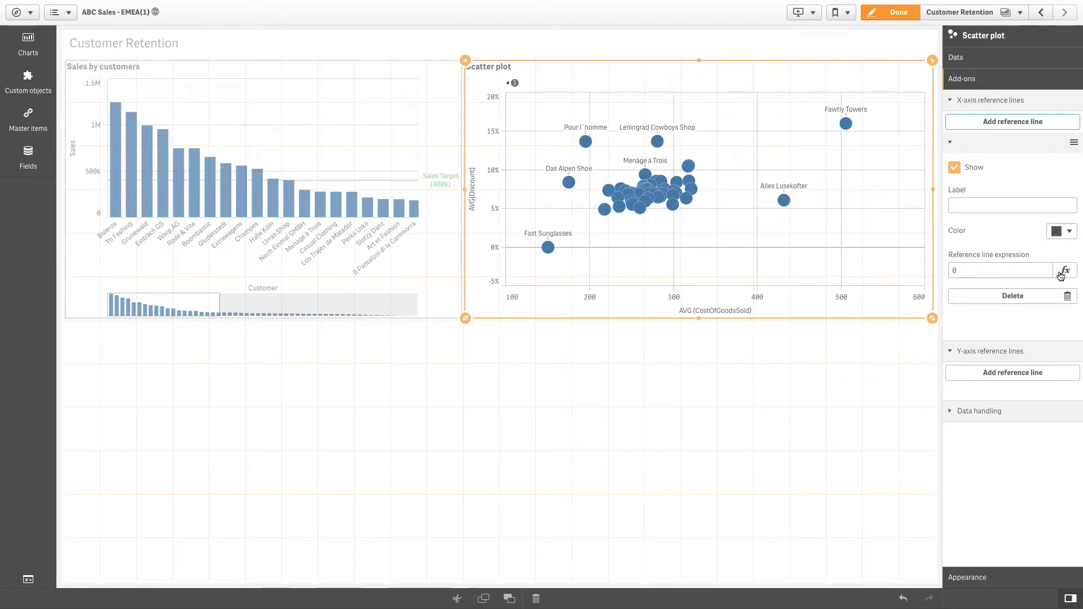
Create a variable named vReferenceline with the definition 300
{"action": "left_click", "coordinate": [28, 580]}
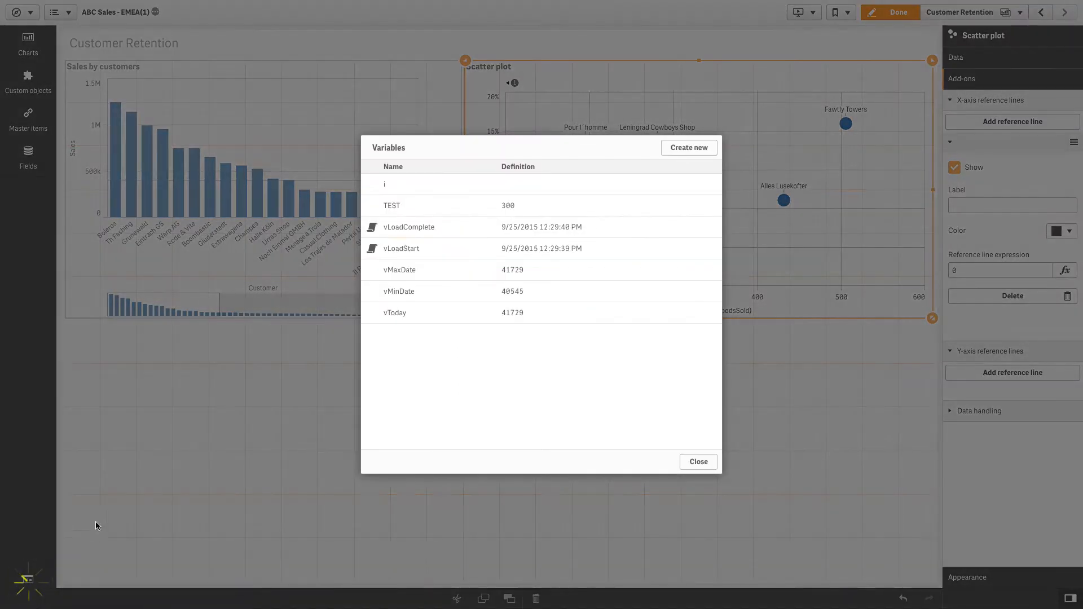
{"action": "left_click", "coordinate": [681, 153]}
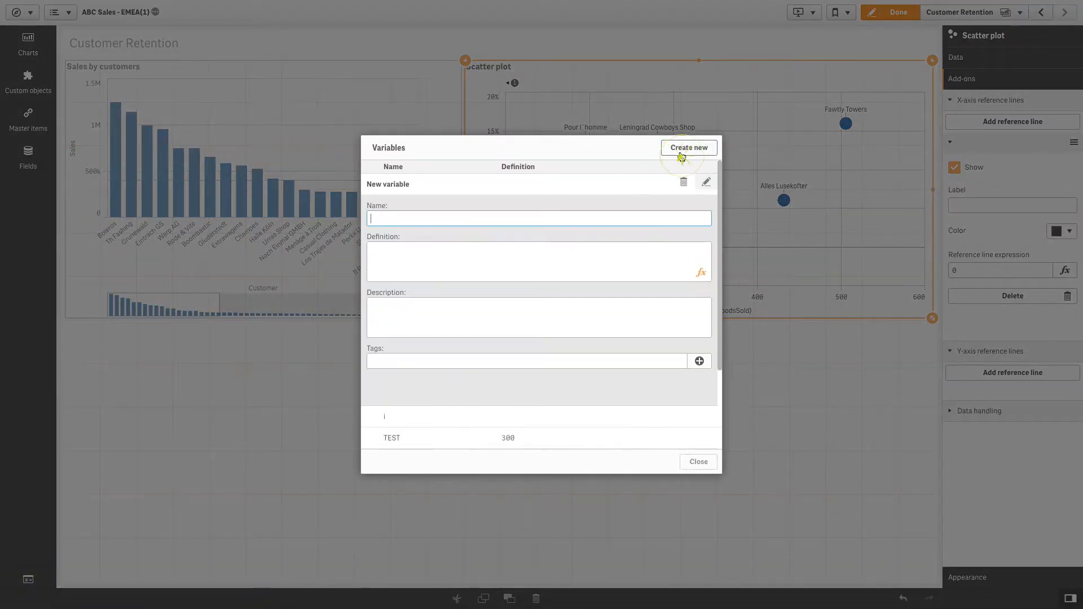
{"action": "type", "text": "vReferenceline"}
{"action": "key", "text": "Tab"}
{"action": "type", "text": "30"}
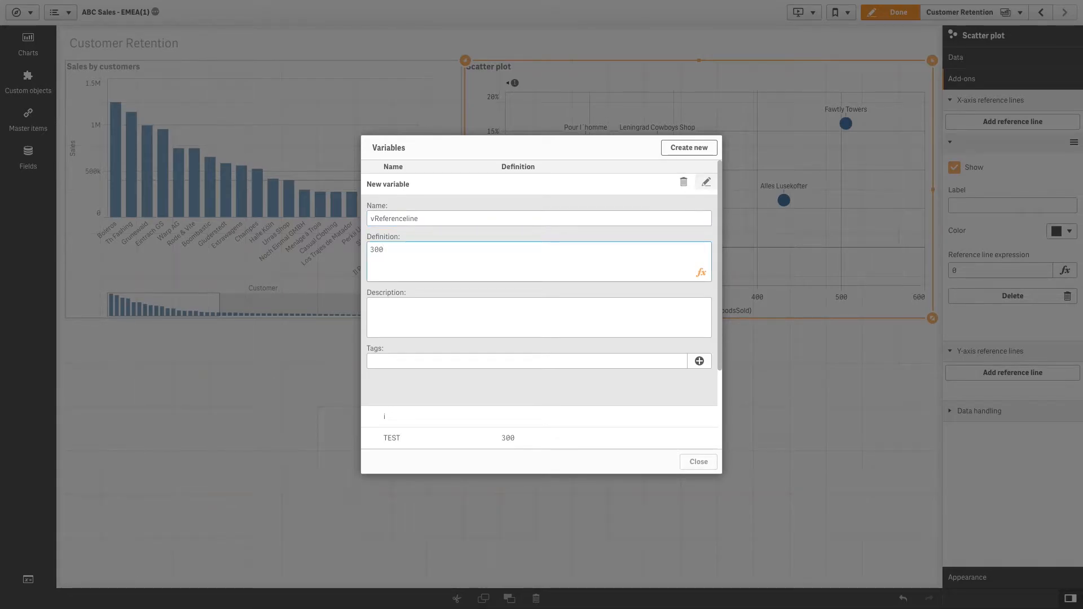
{"action": "left_click", "coordinate": [712, 152]}
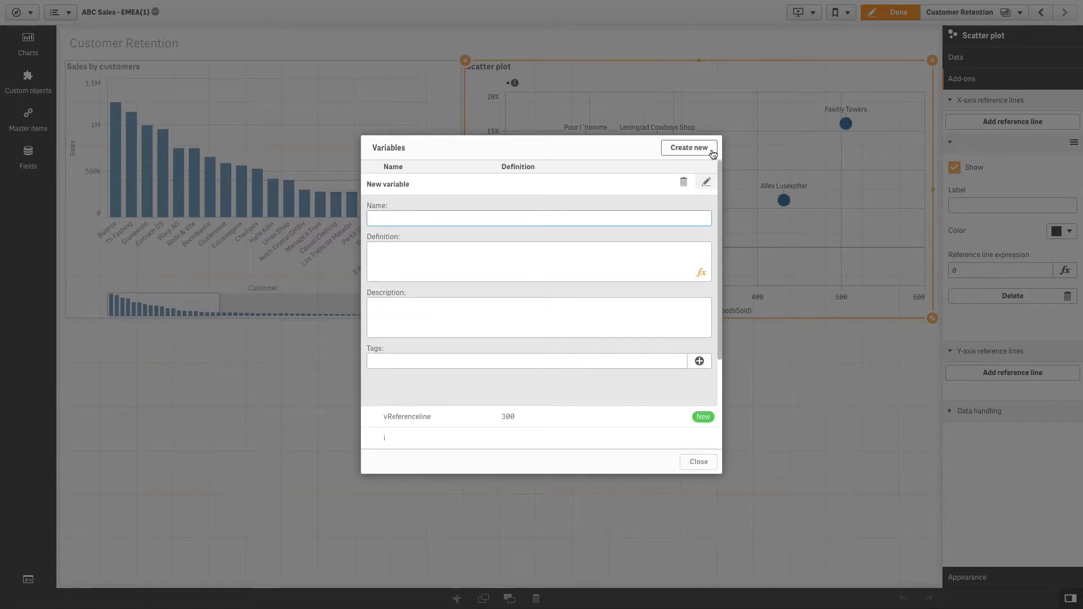
{"action": "left_click", "coordinate": [703, 462]}
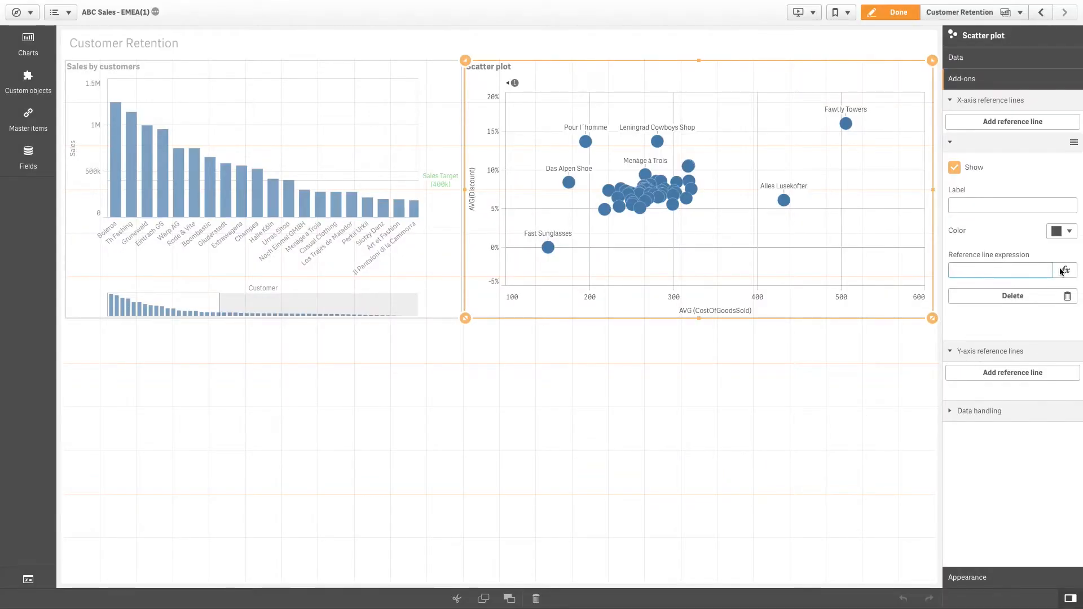
Set the scatter plot's X-axis reference line expression to =$(vReferenceline)
{"action": "left_click", "coordinate": [1062, 271]}
{"action": "type", "text": "=$(vRe"}
{"action": "key", "text": "Return"}
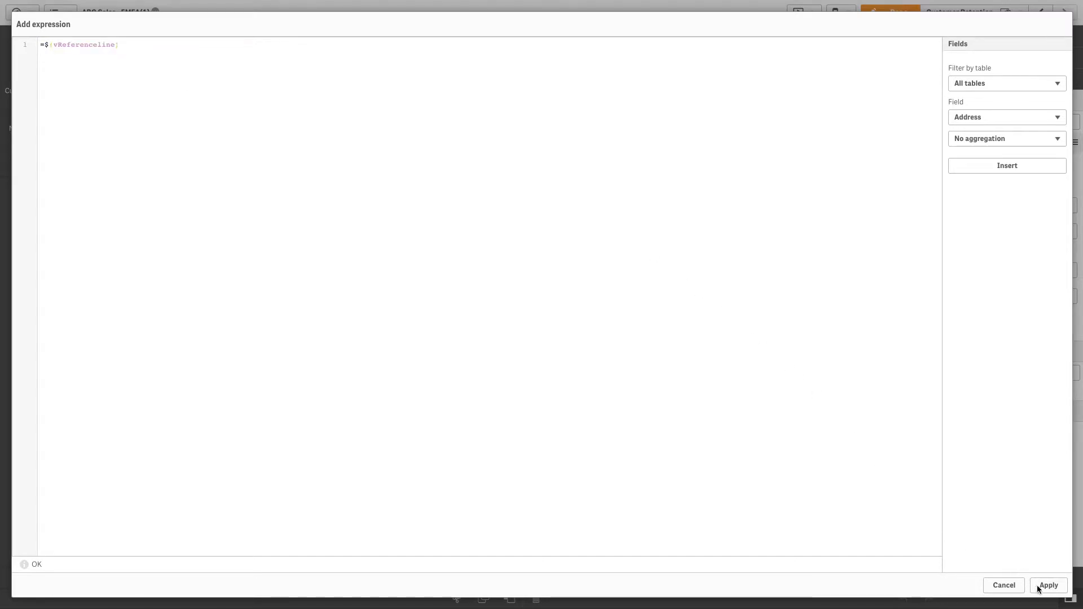
{"action": "left_click", "coordinate": [1047, 586]}
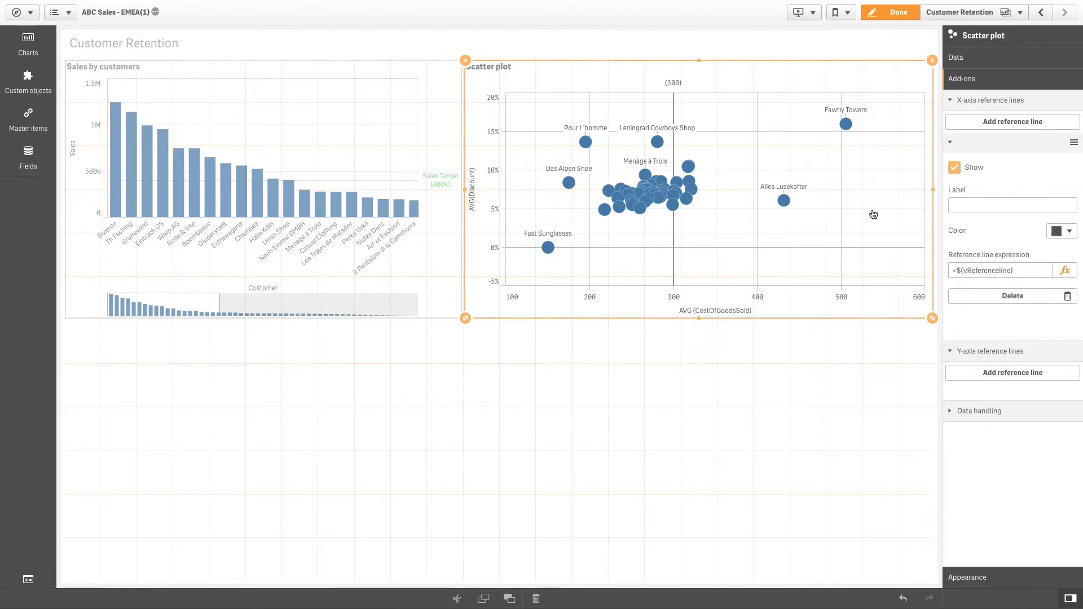
Label the scatter plot's X-axis reference line "Target" and colour it light green (#46c646)
{"action": "left_click", "coordinate": [953, 208]}
{"action": "type", "text": "Target"}
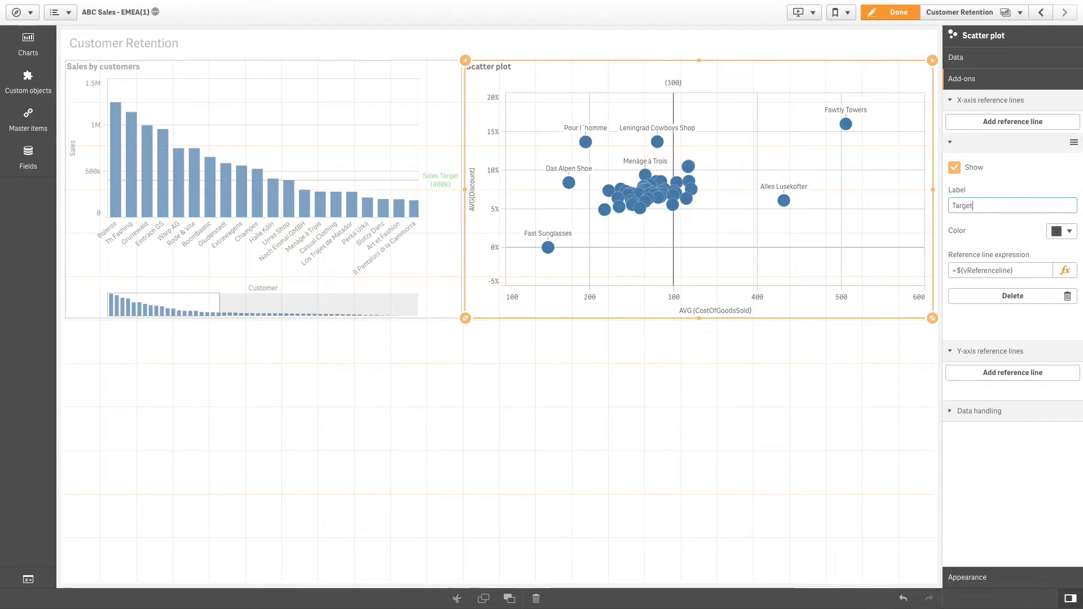
{"action": "left_click", "coordinate": [1069, 232]}
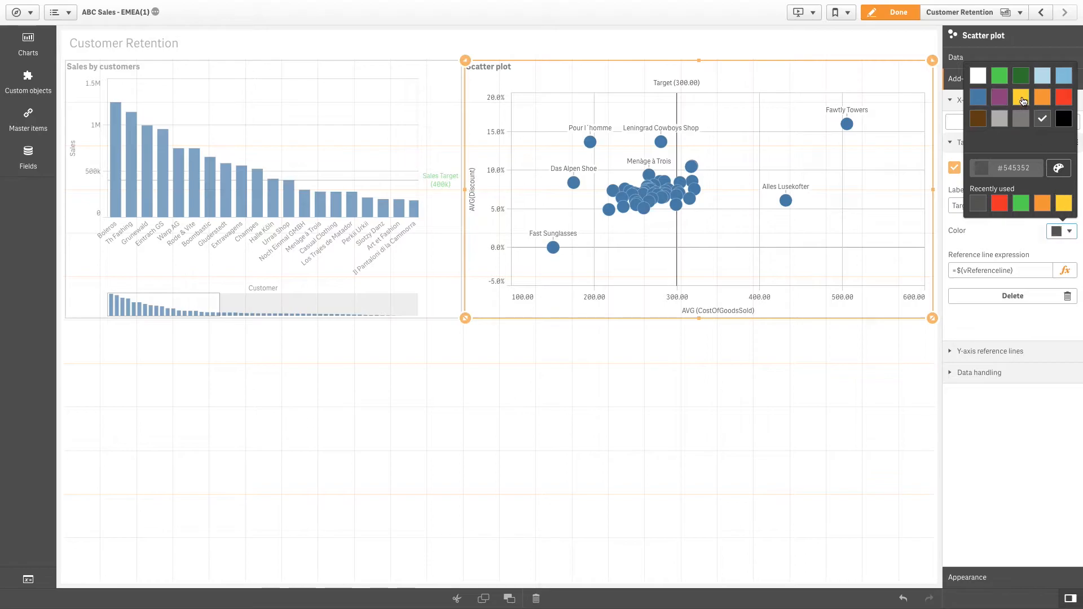
{"action": "left_click", "coordinate": [999, 78]}
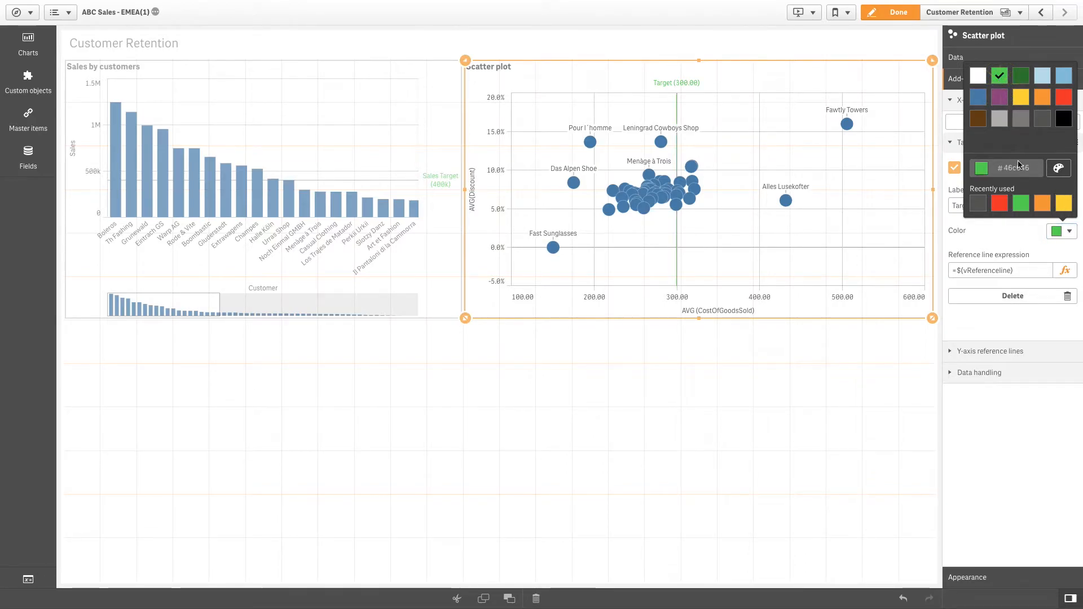
{"action": "left_click", "coordinate": [1025, 239]}
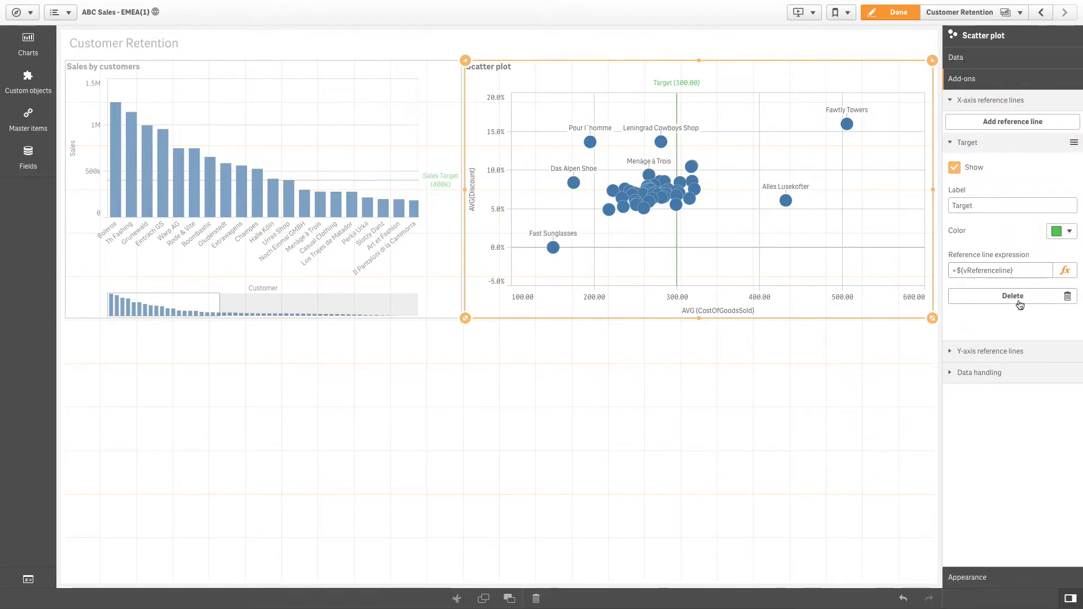
Add a Y-axis reference line to the scatter plot with the expression 0.1
{"action": "left_click", "coordinate": [974, 352]}
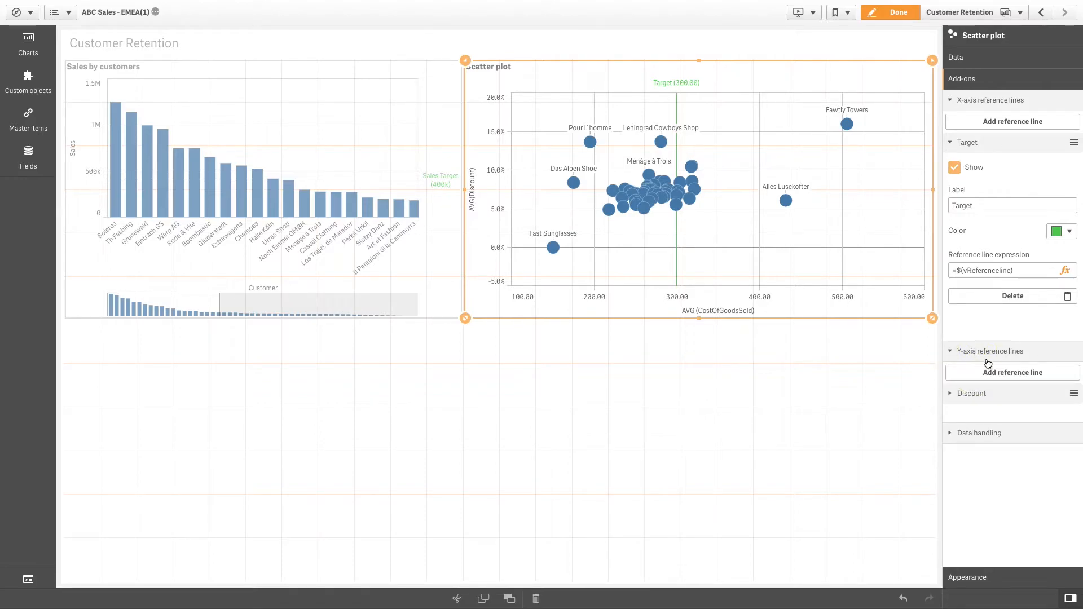
{"action": "left_click", "coordinate": [991, 372]}
{"action": "left_click", "coordinate": [994, 474]}
{"action": "type", "text": ".1"}
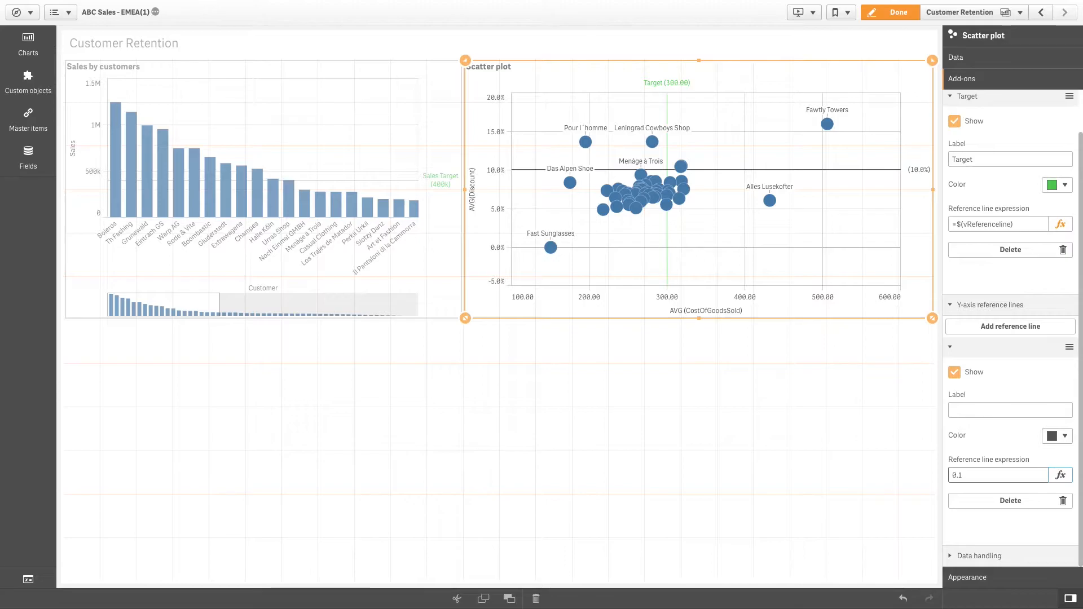
Label the scatter plot's Y-axis reference line "Discount" and colour it red
{"action": "left_click", "coordinate": [1009, 409]}
{"action": "type", "text": "Discount"}
{"action": "left_click", "coordinate": [1058, 435]}
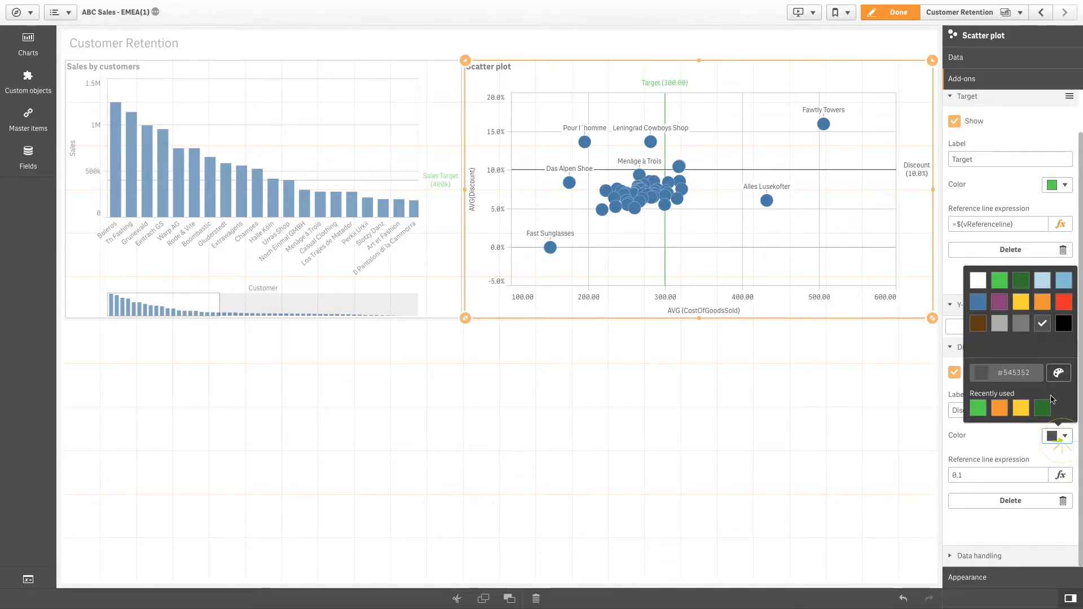
{"action": "left_click", "coordinate": [1065, 301]}
{"action": "left_click", "coordinate": [849, 409]}
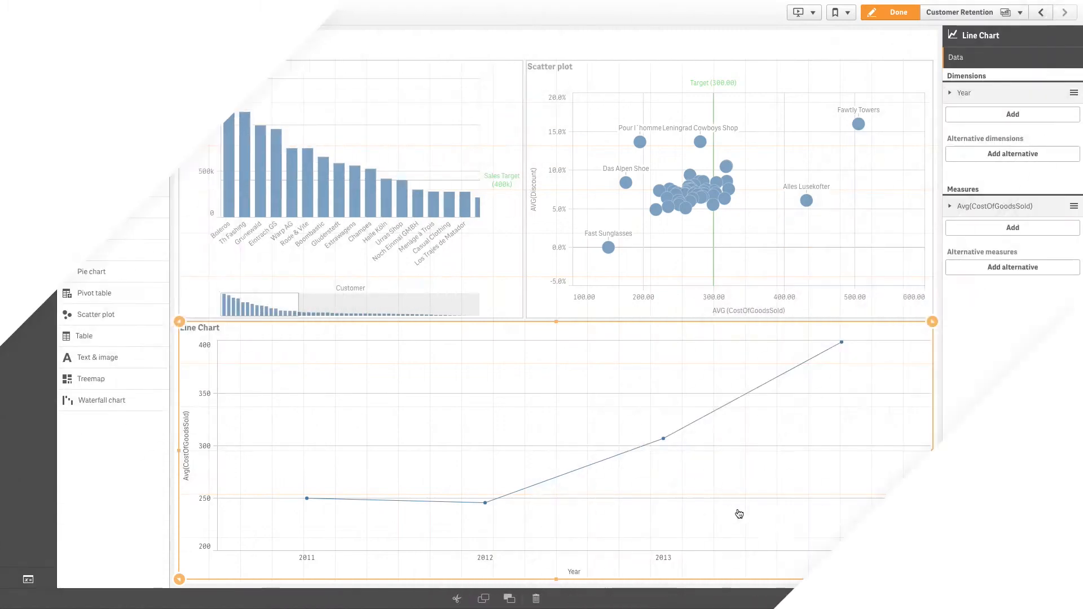
Add a reference line to the line chart with the expression Avg(CostOfGoodsSold), built from the CostOfGoodsSold field and Avg aggregation
{"action": "left_click", "coordinate": [961, 551]}
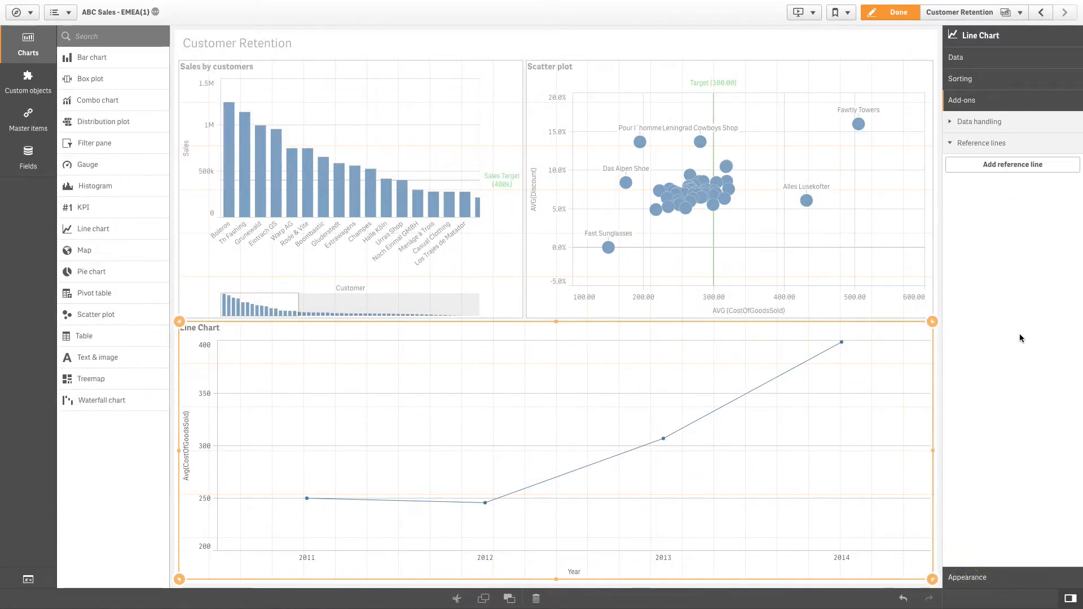
{"action": "left_click", "coordinate": [984, 167]}
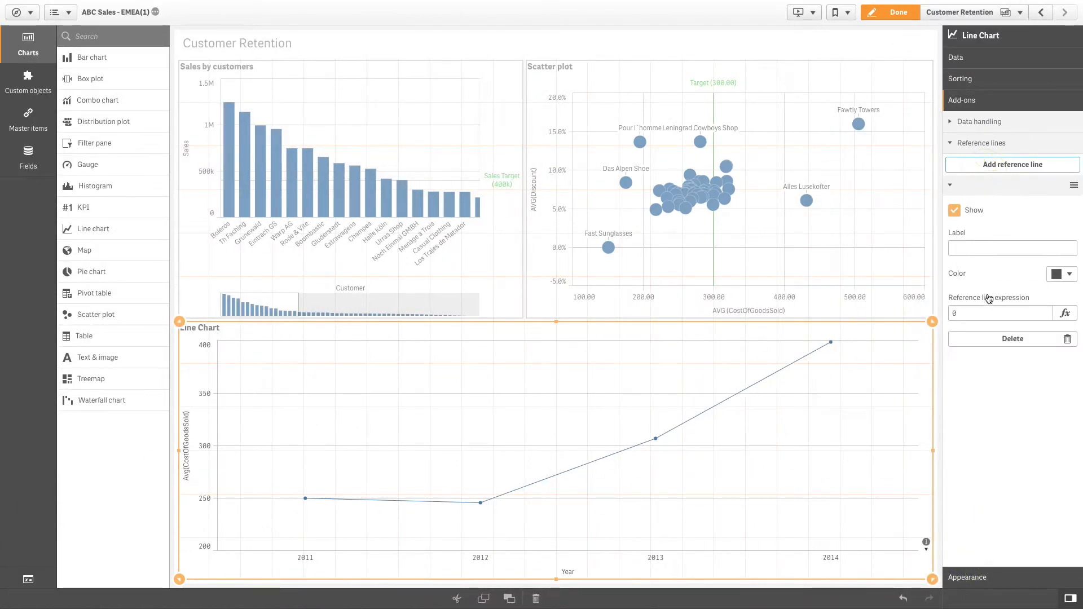
{"action": "left_click", "coordinate": [1064, 313]}
{"action": "left_click", "coordinate": [963, 119]}
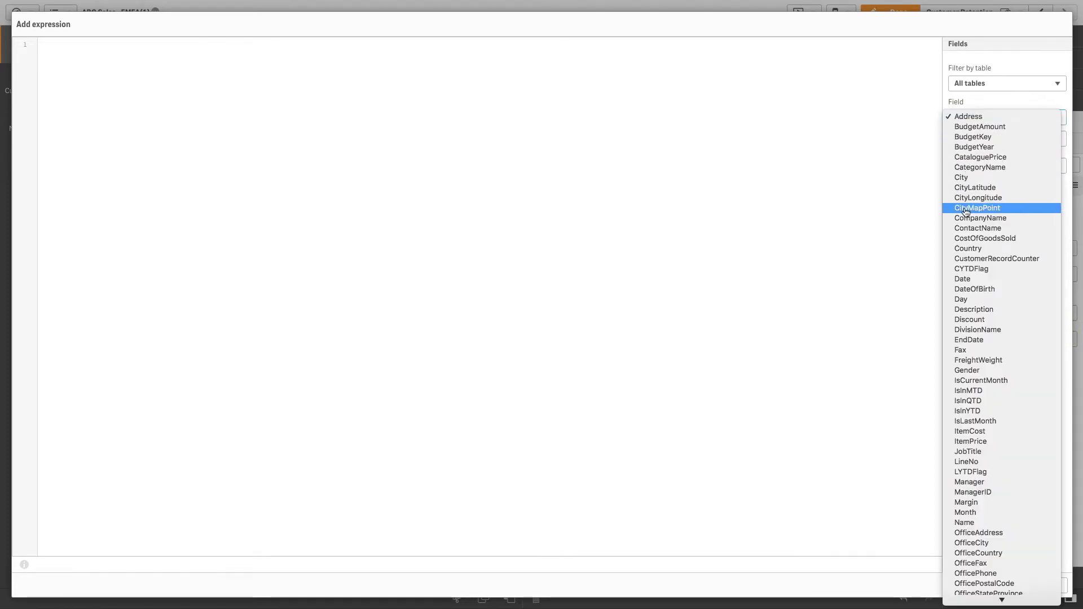
{"action": "left_click", "coordinate": [976, 238]}
{"action": "left_click", "coordinate": [982, 141]}
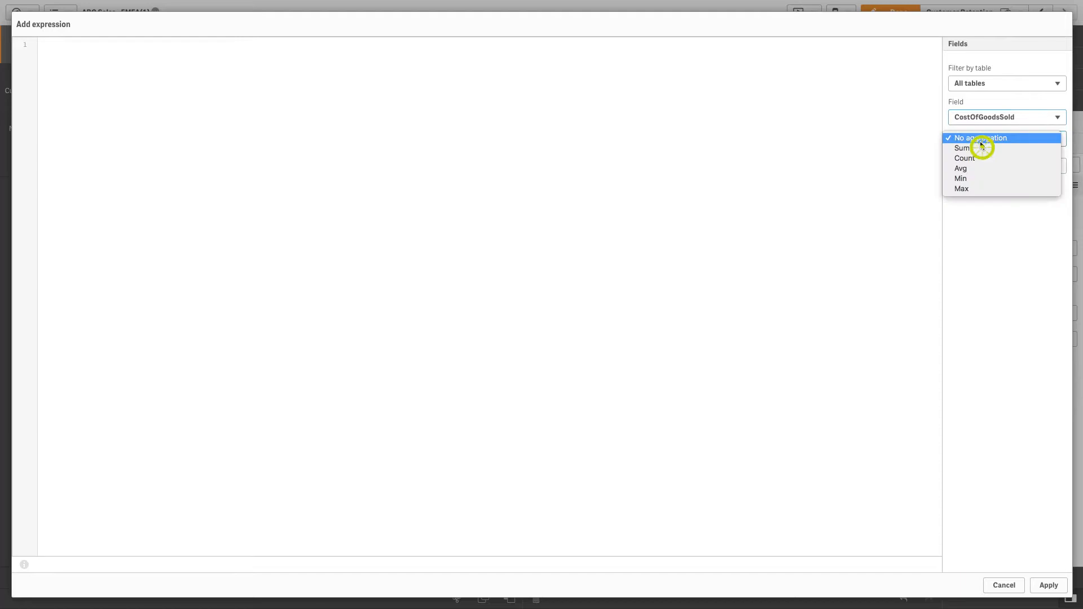
{"action": "left_click", "coordinate": [979, 168]}
{"action": "left_click", "coordinate": [980, 167]}
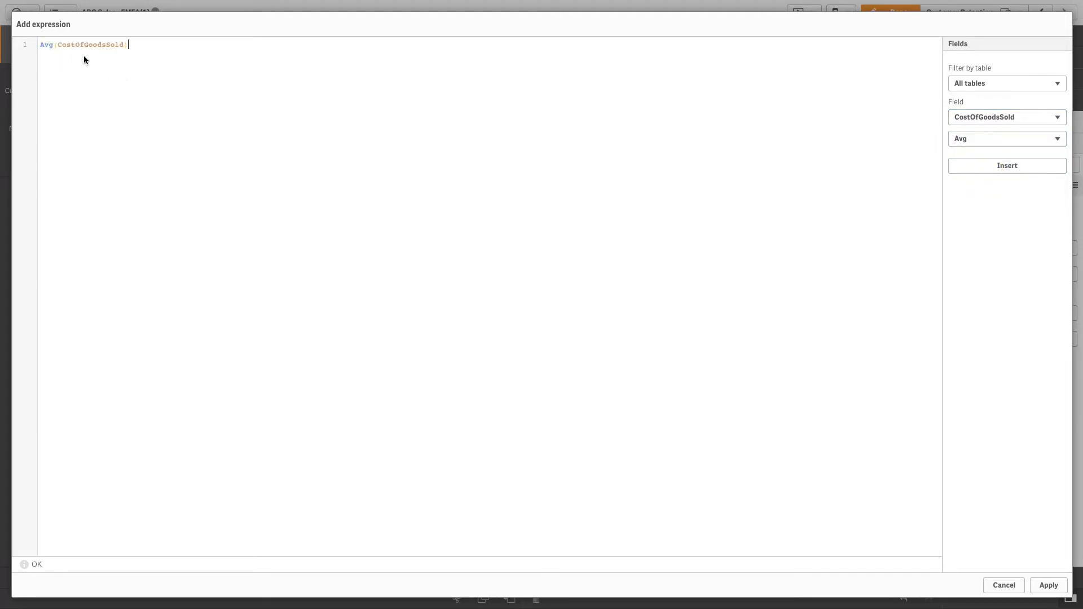
{"action": "left_click", "coordinate": [1041, 584]}
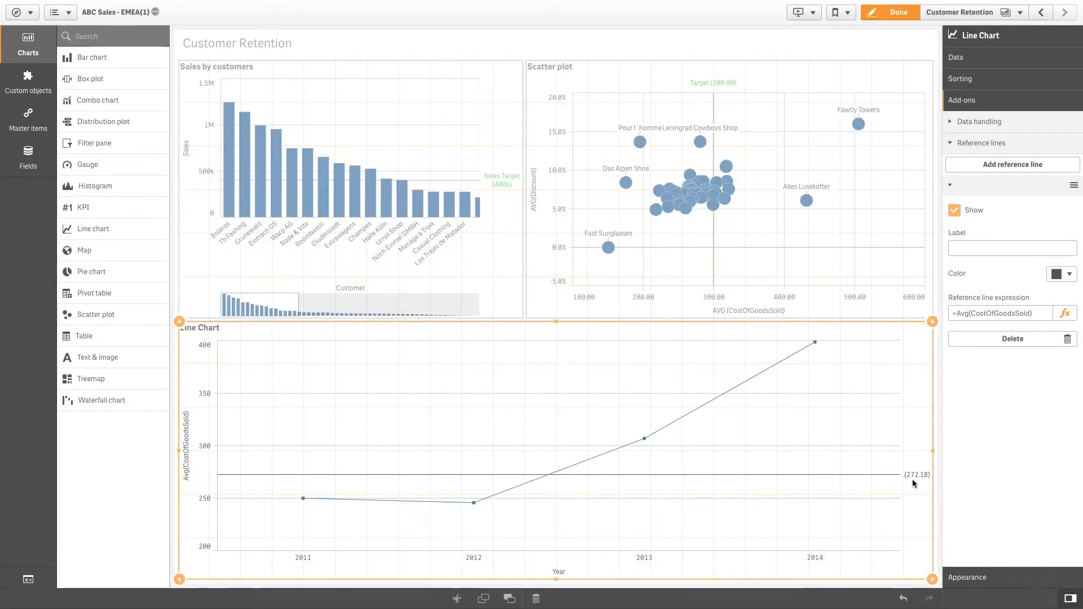
Label the line chart's reference line "Average" and colour it dark green
{"action": "left_click", "coordinate": [988, 249]}
{"action": "type", "text": "Average"}
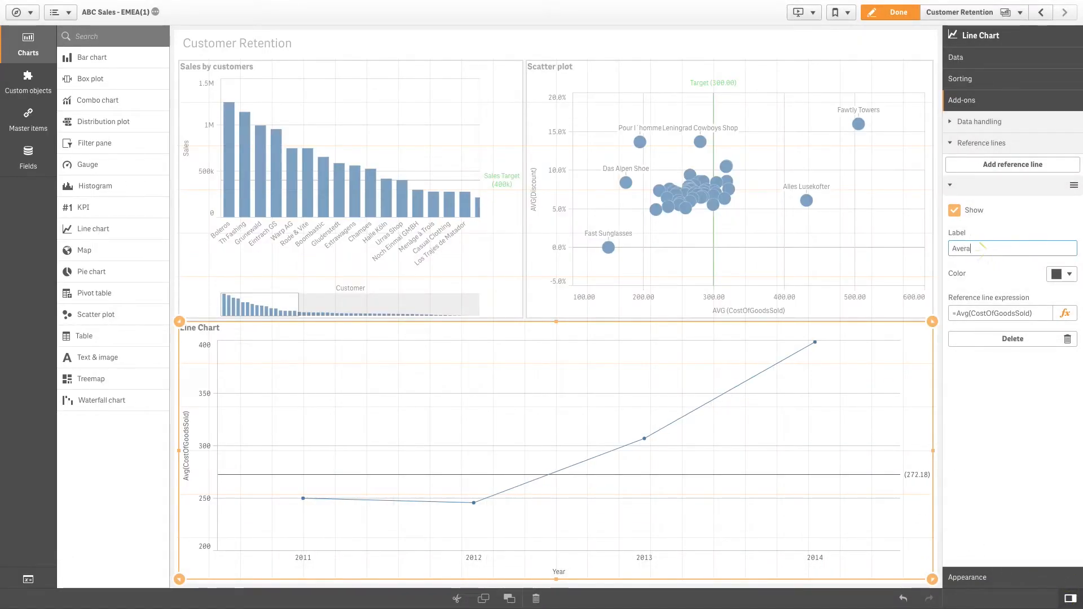
{"action": "left_click", "coordinate": [1057, 274]}
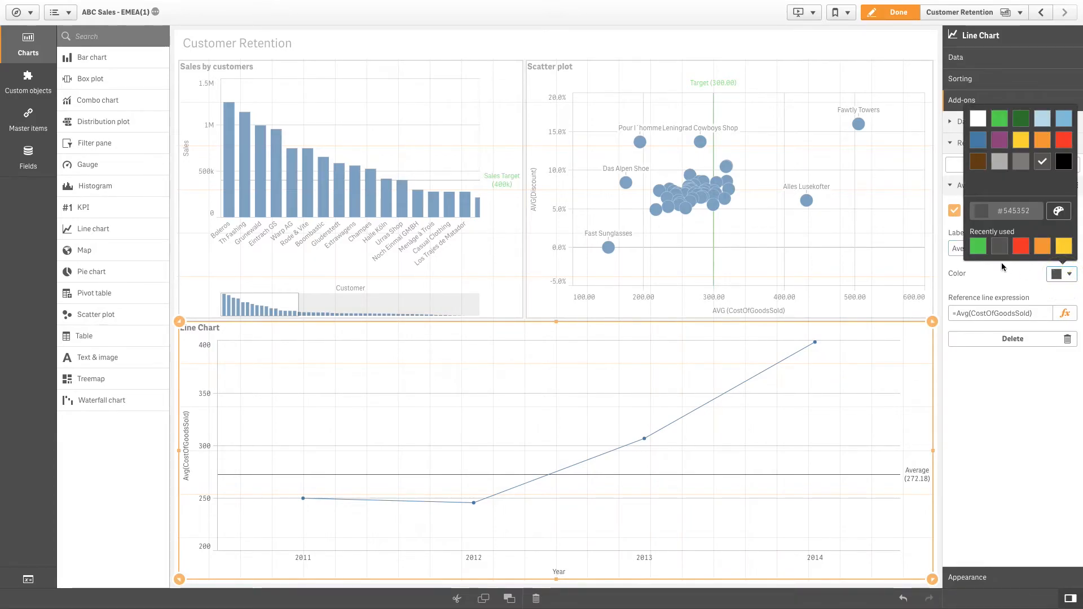
{"action": "left_click", "coordinate": [1021, 118]}
{"action": "left_click", "coordinate": [1014, 375]}
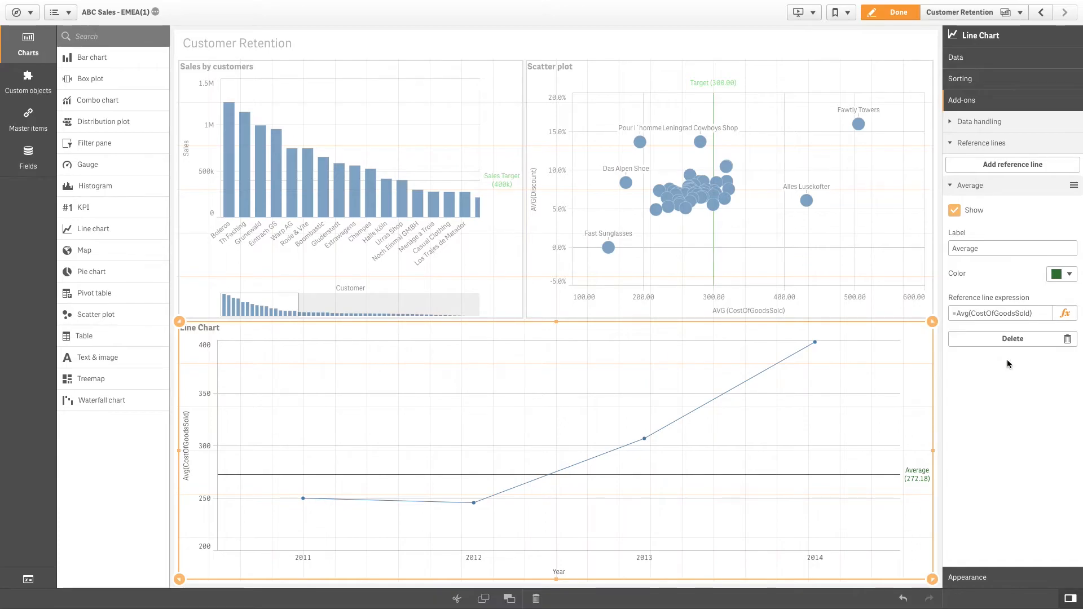
Add a second reference line to the line chart with the expression Avg(CostOfGoodsSold)-sterr(CostOfGoodsSold)
{"action": "left_click", "coordinate": [970, 167]}
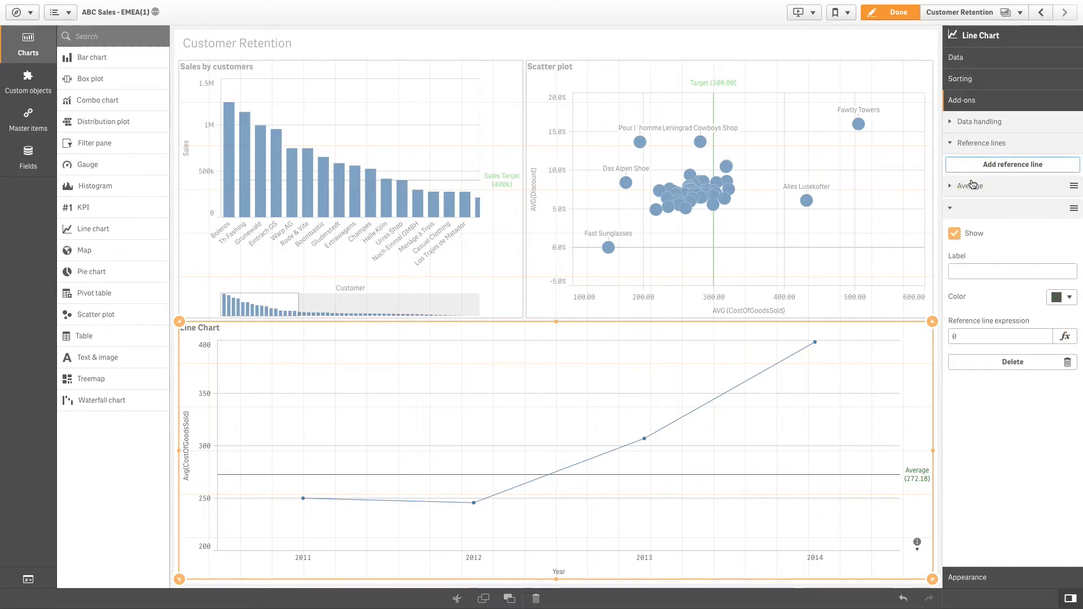
{"action": "left_click", "coordinate": [979, 274]}
{"action": "left_click", "coordinate": [1065, 336]}
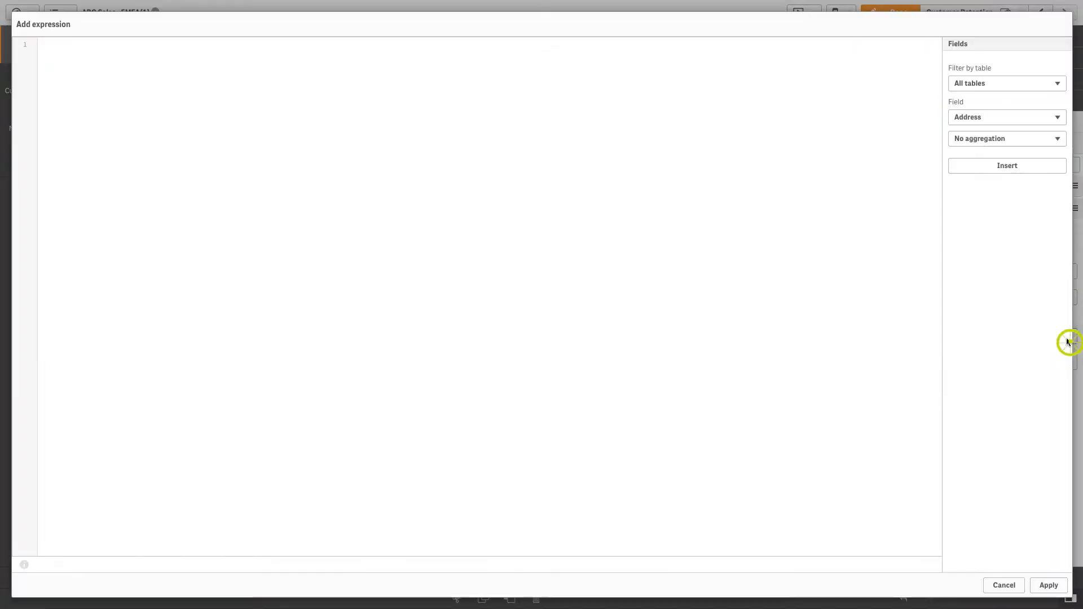
{"action": "left_click", "coordinate": [997, 120]}
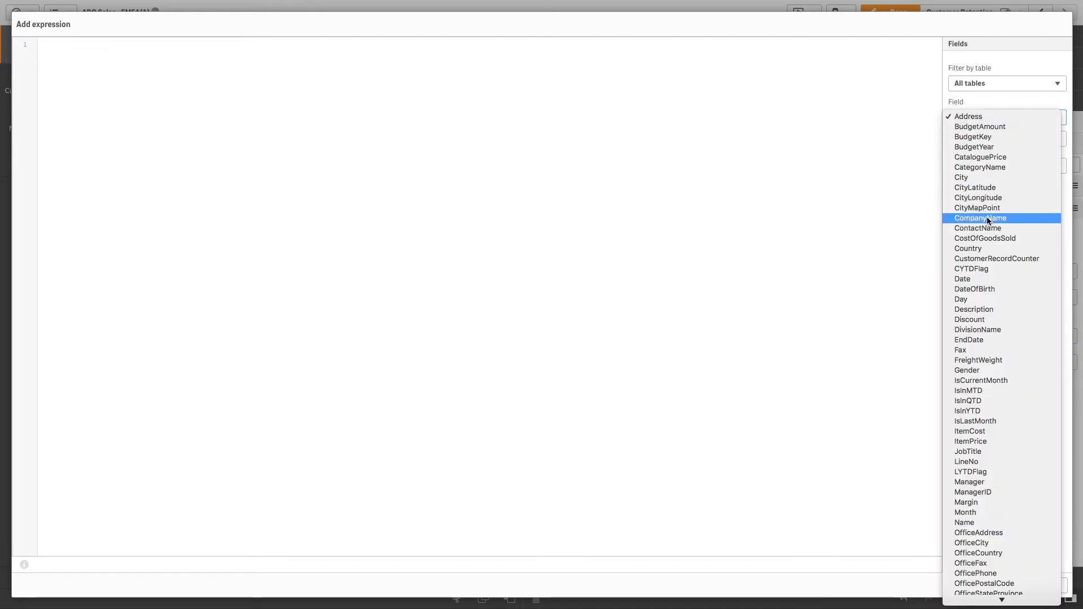
{"action": "left_click", "coordinate": [987, 238]}
{"action": "left_click", "coordinate": [990, 138]}
{"action": "left_click", "coordinate": [981, 168]}
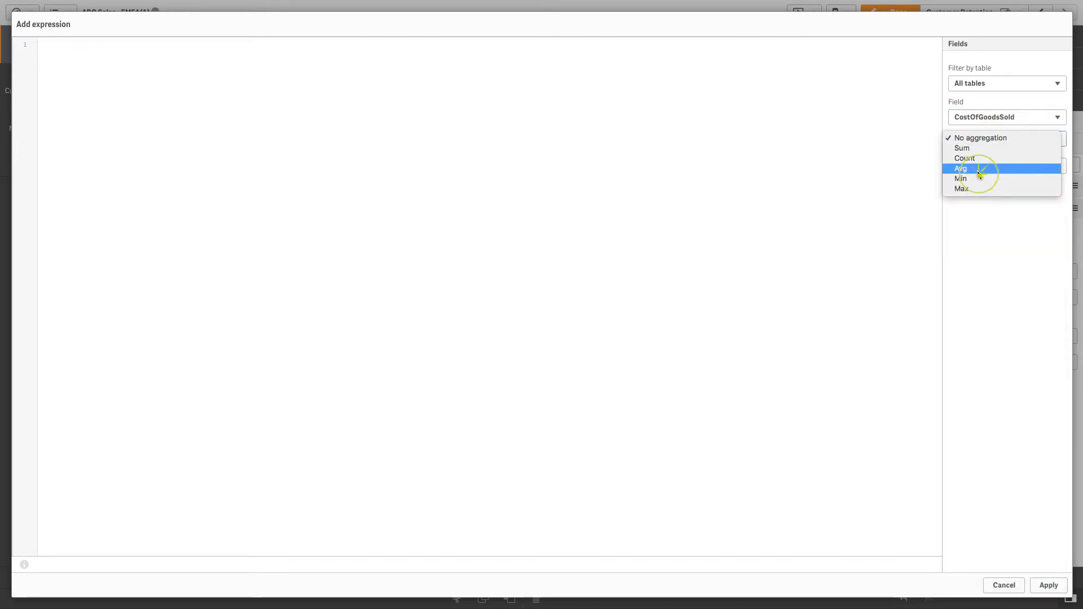
{"action": "left_click", "coordinate": [984, 167]}
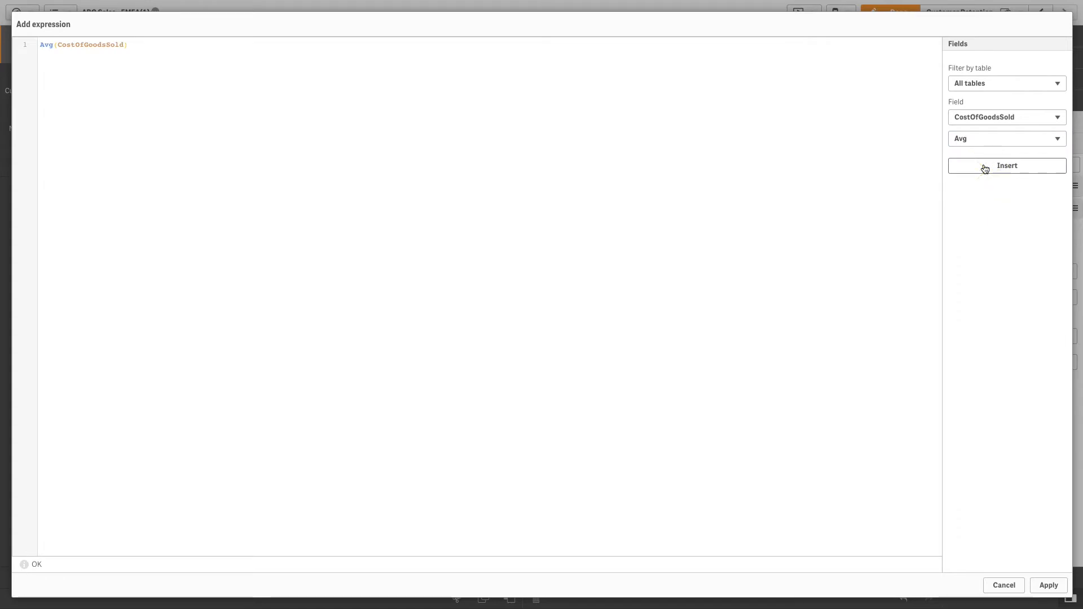
{"action": "type", "text": "-sterr"}
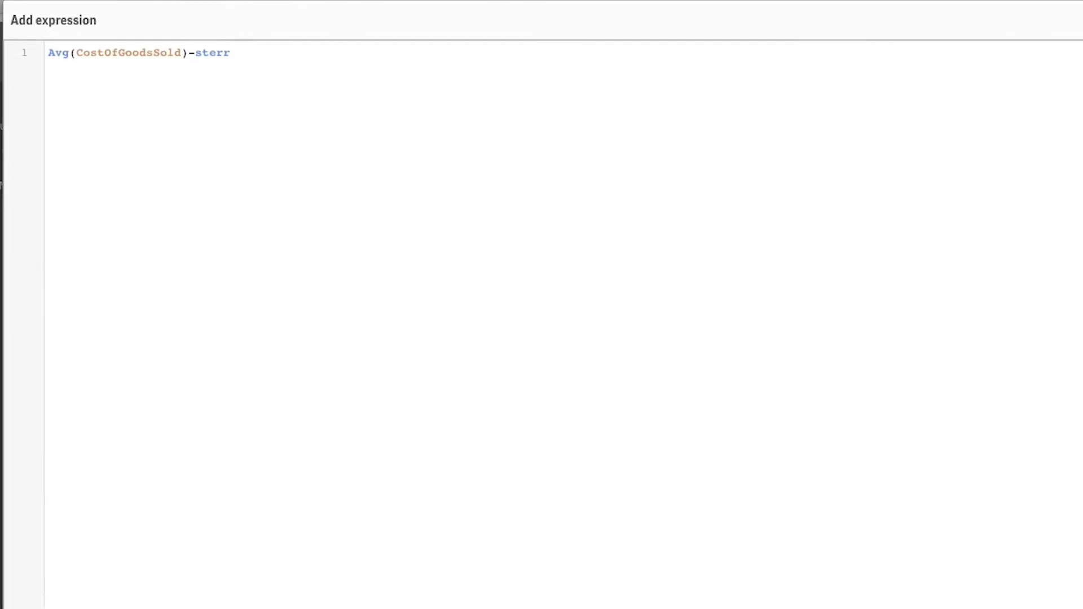
{"action": "type", "text": "(CostOfGoodsSold"}
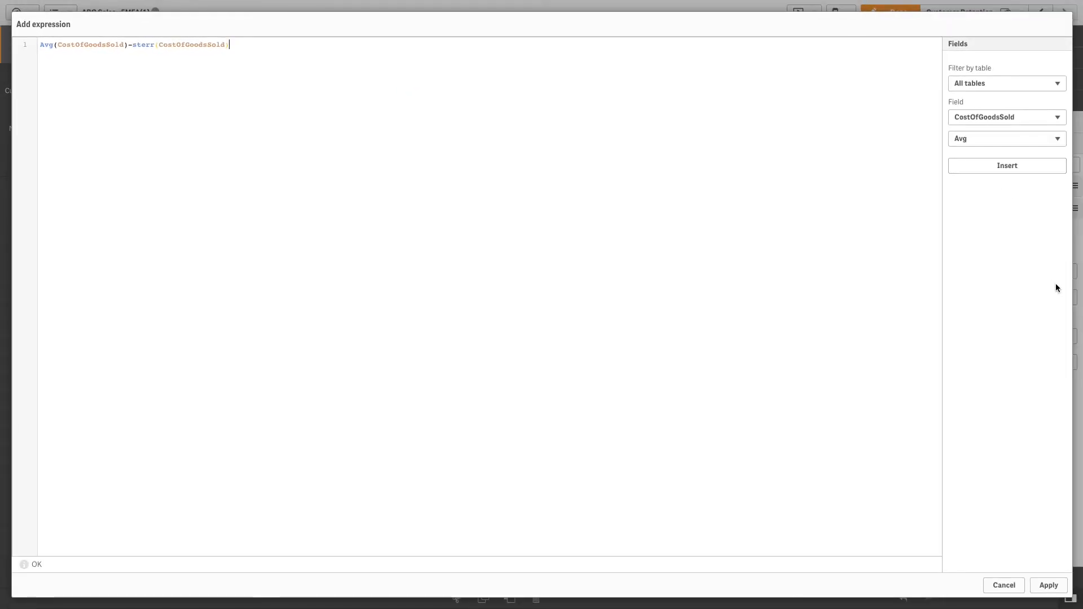
{"action": "left_click", "coordinate": [1048, 585]}
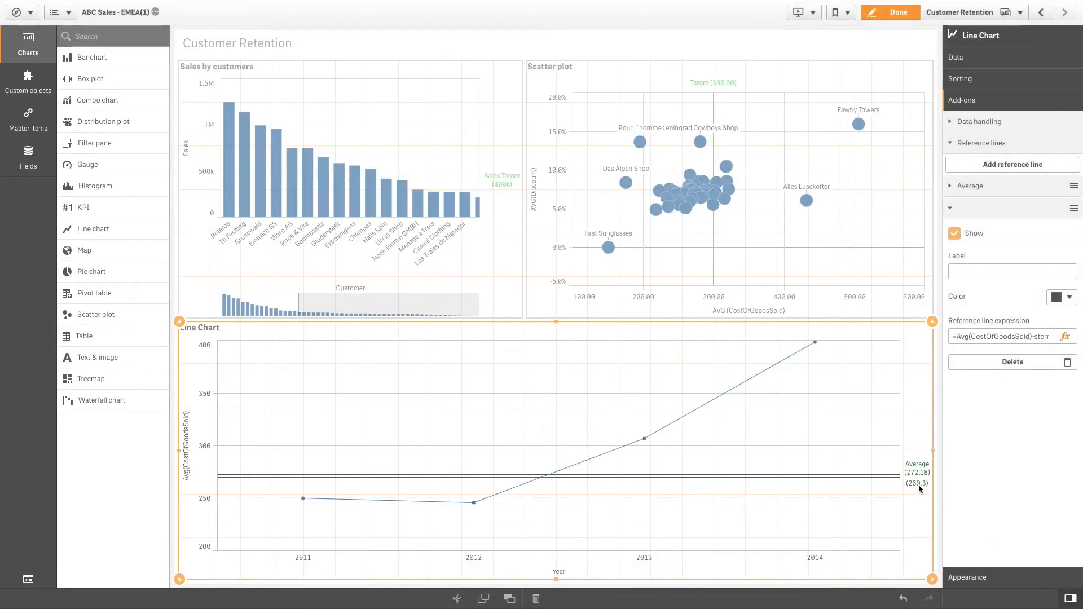
Label the line chart's second reference line "Average-SEM" and colour it light green
{"action": "left_click", "coordinate": [987, 271]}
{"action": "type", "text": "Average"}
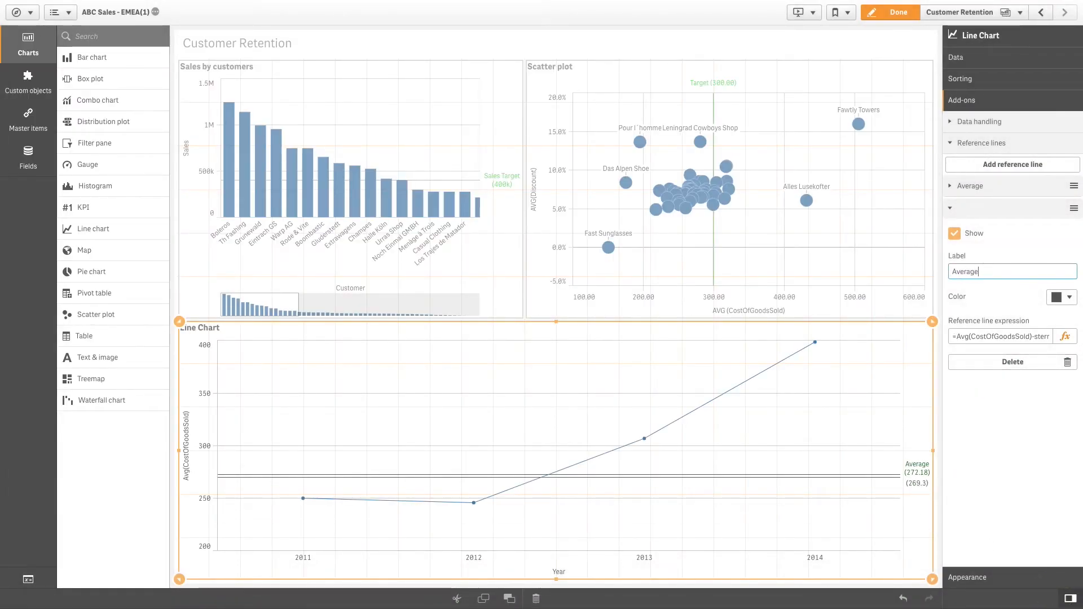
{"action": "type", "text": "-SEM"}
{"action": "left_click", "coordinate": [1063, 298]}
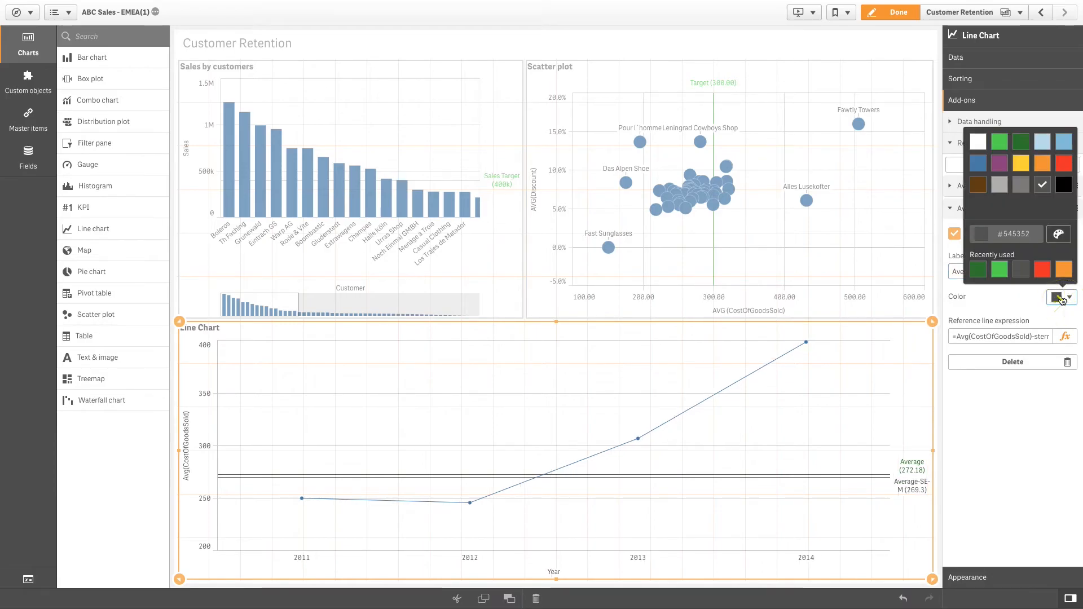
{"action": "left_click", "coordinate": [1000, 275]}
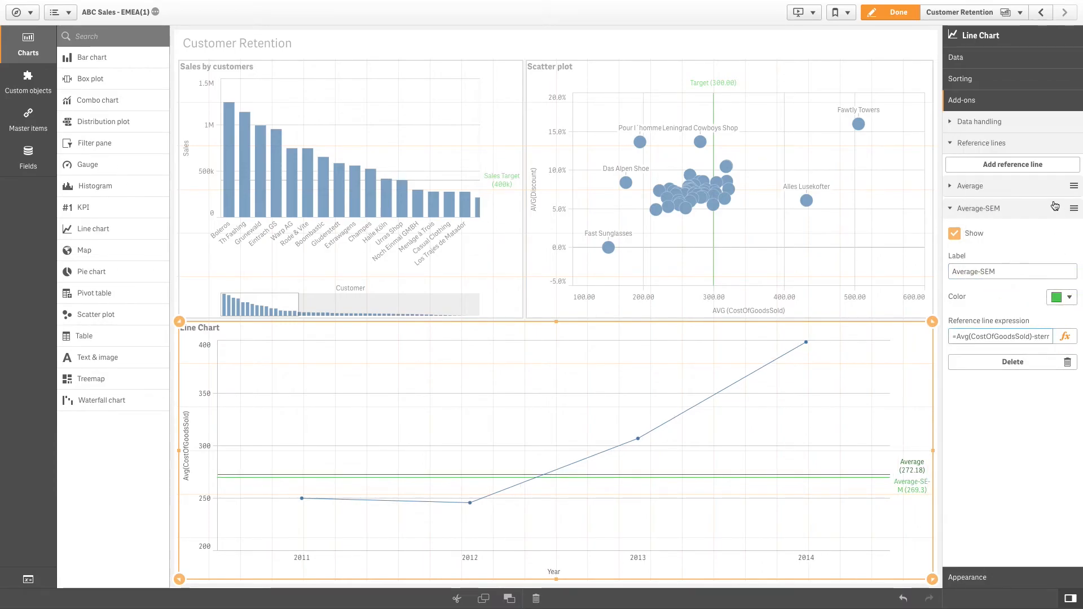
Add a third reference line to the line chart with the expression Avg(CostOfGoodsSold)+sterr(CostOfGoodsSold)
{"action": "left_click", "coordinate": [1025, 164]}
{"action": "left_click", "coordinate": [1058, 359]}
{"action": "left_click", "coordinate": [1003, 118]}
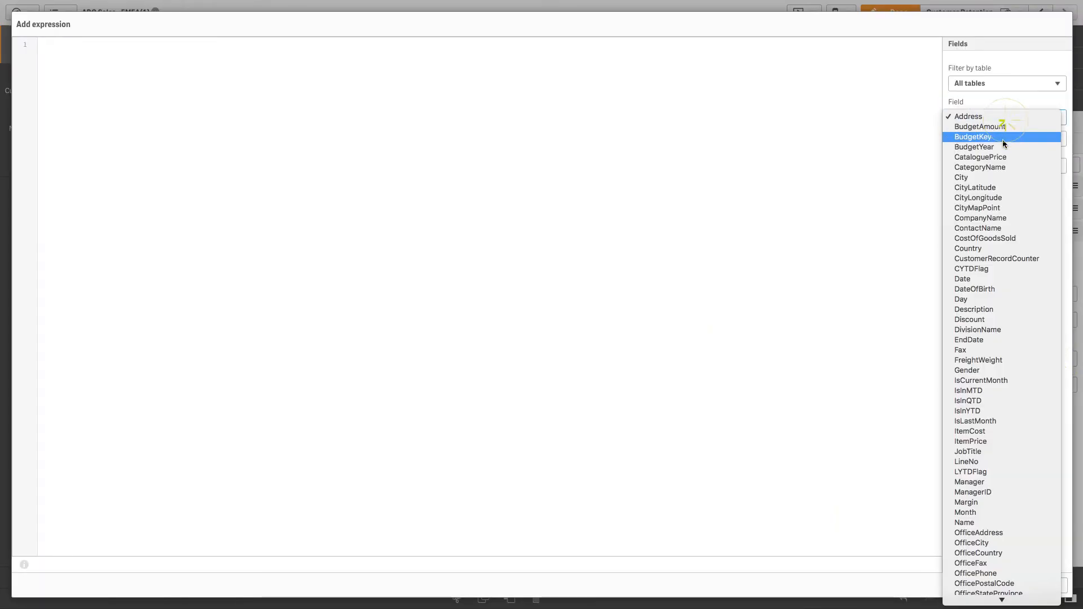
{"action": "left_click", "coordinate": [990, 238]}
{"action": "left_click", "coordinate": [986, 140]}
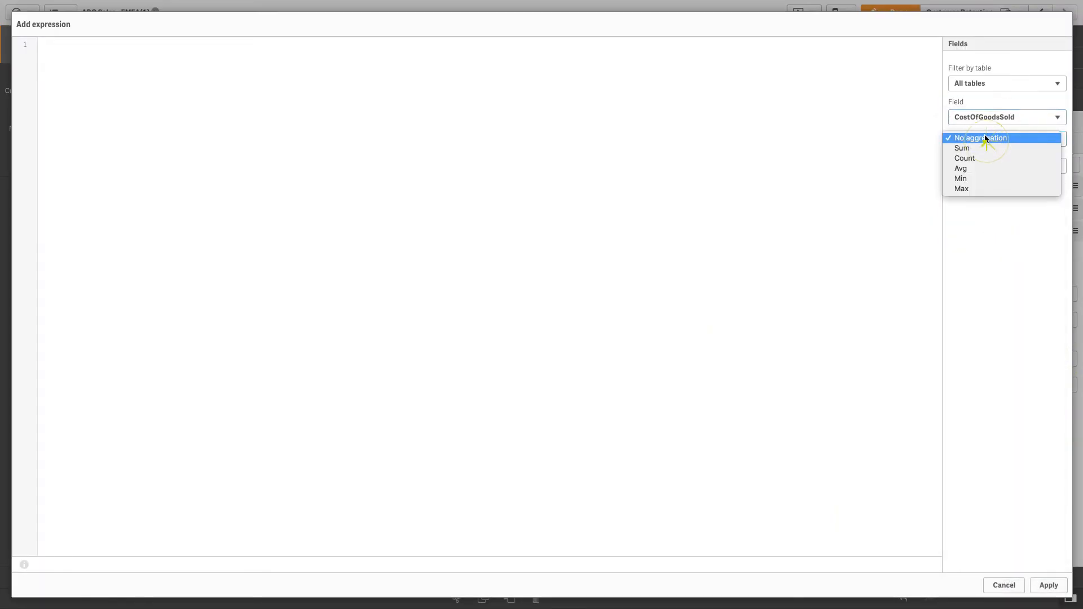
{"action": "left_click", "coordinate": [982, 170]}
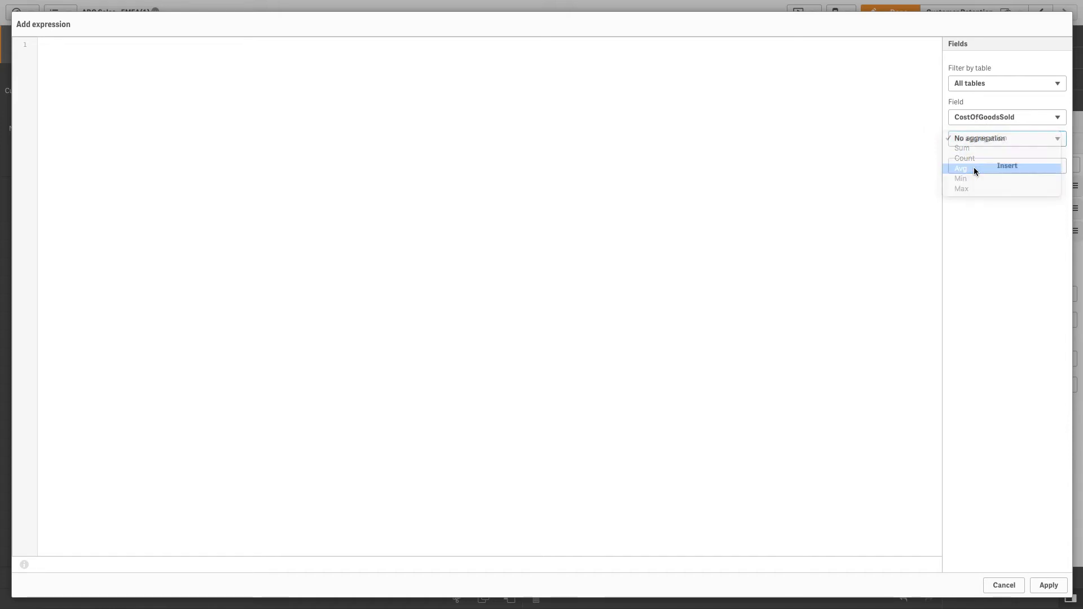
{"action": "left_click", "coordinate": [975, 167]}
{"action": "type", "text": "+"}
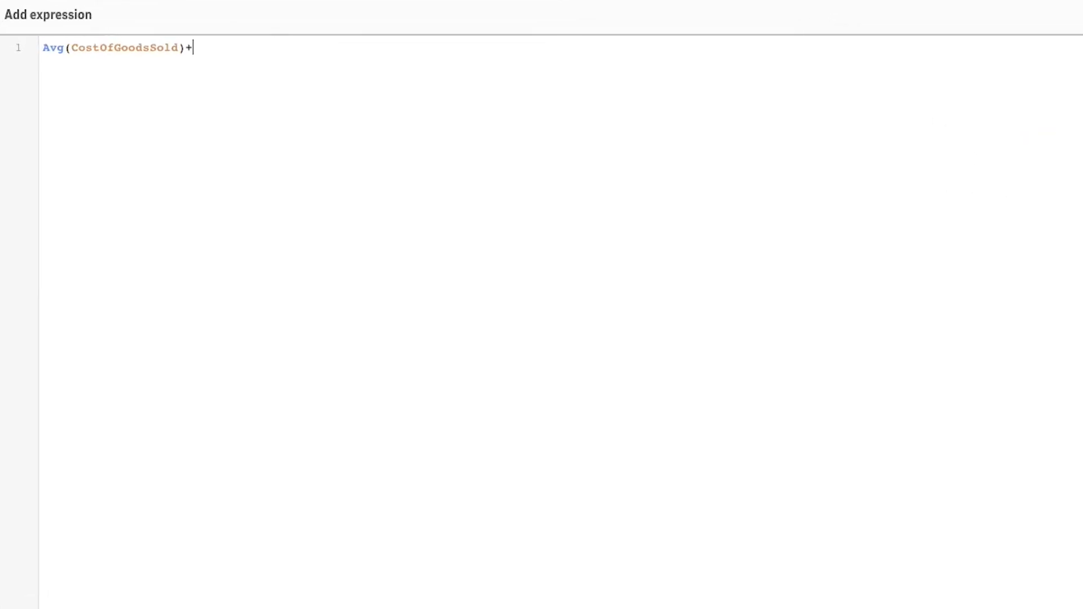
{"action": "type", "text": "sterr(CostOfGoodsSold)"}
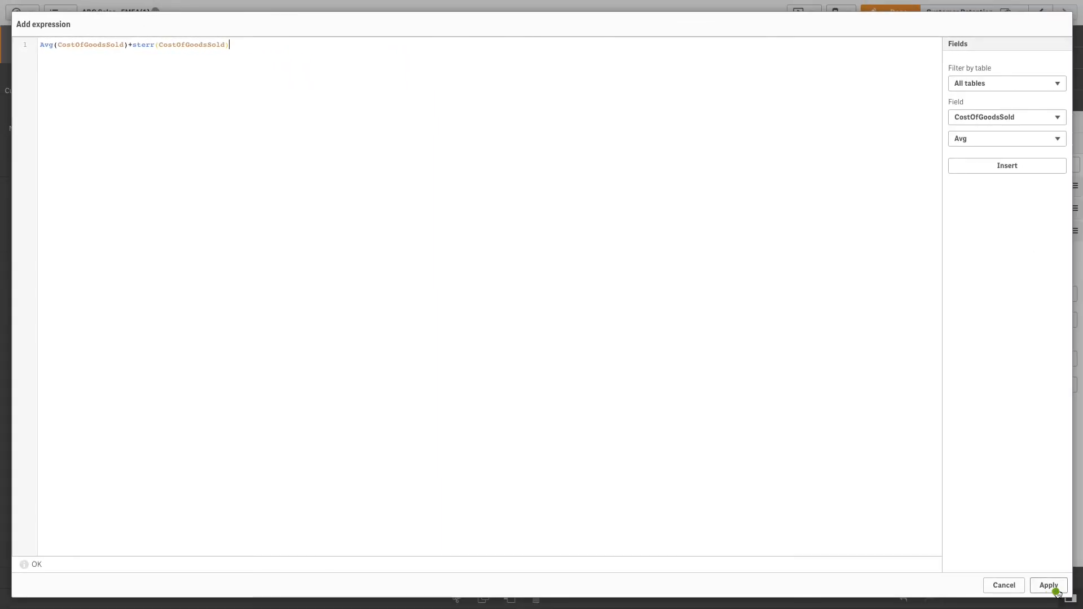
{"action": "left_click", "coordinate": [1048, 586]}
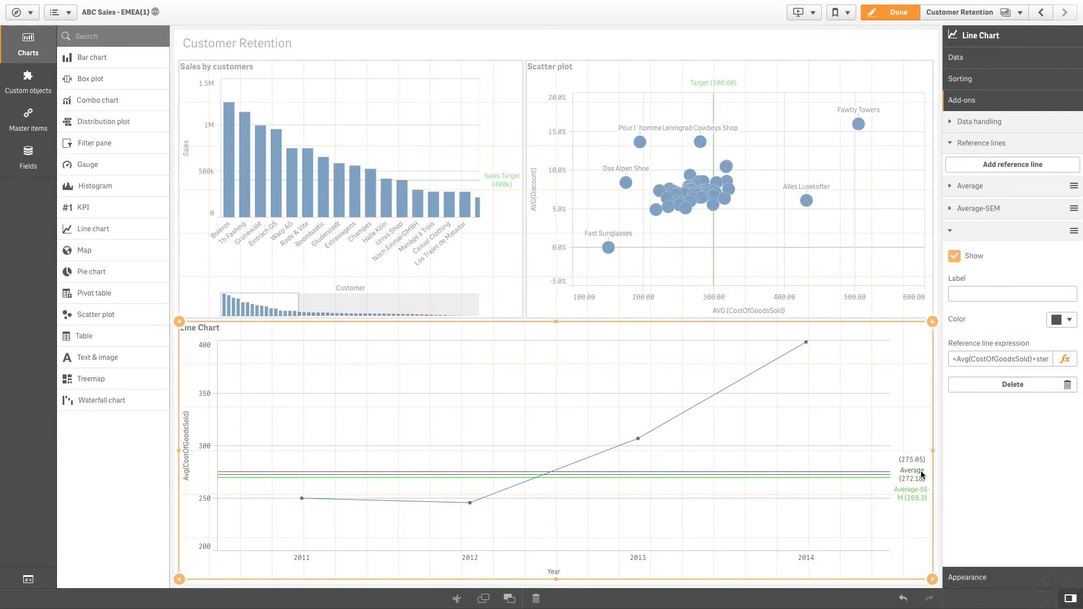
Label the line chart's third reference line "Average+SEM" and colour it blue (#4477aa)
{"action": "left_click", "coordinate": [980, 299]}
{"action": "type", "text": "Average+SEM"}
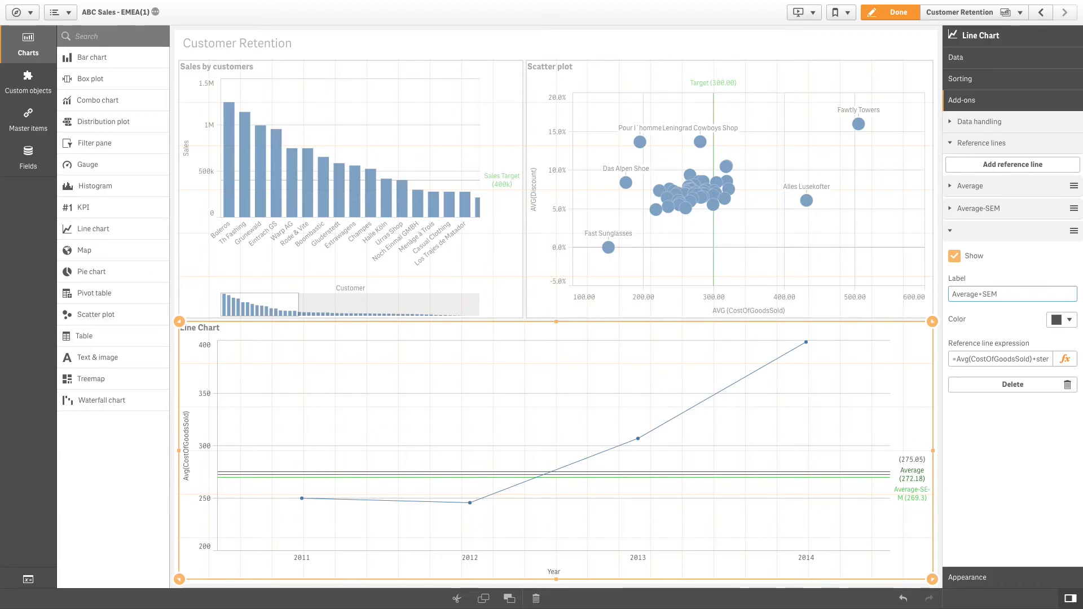
{"action": "left_click", "coordinate": [1067, 325]}
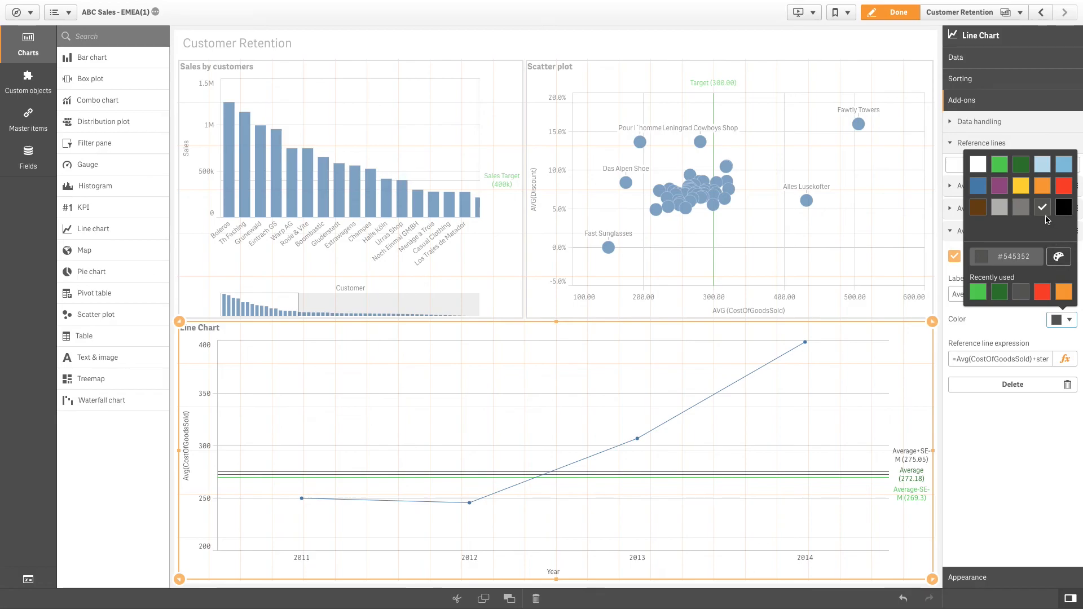
{"action": "left_click", "coordinate": [978, 187]}
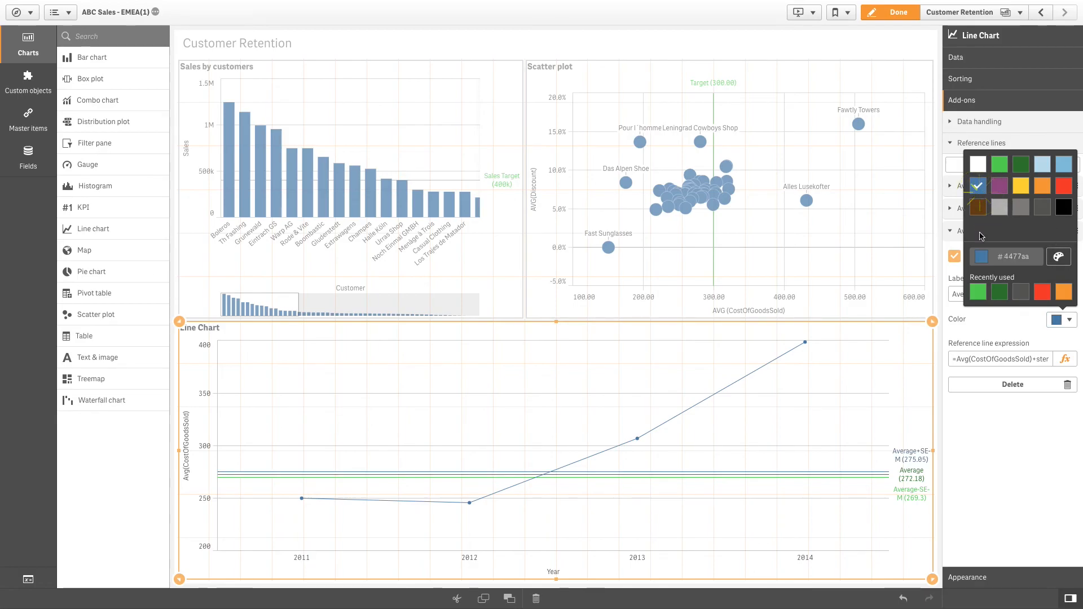
{"action": "left_click", "coordinate": [1024, 446]}
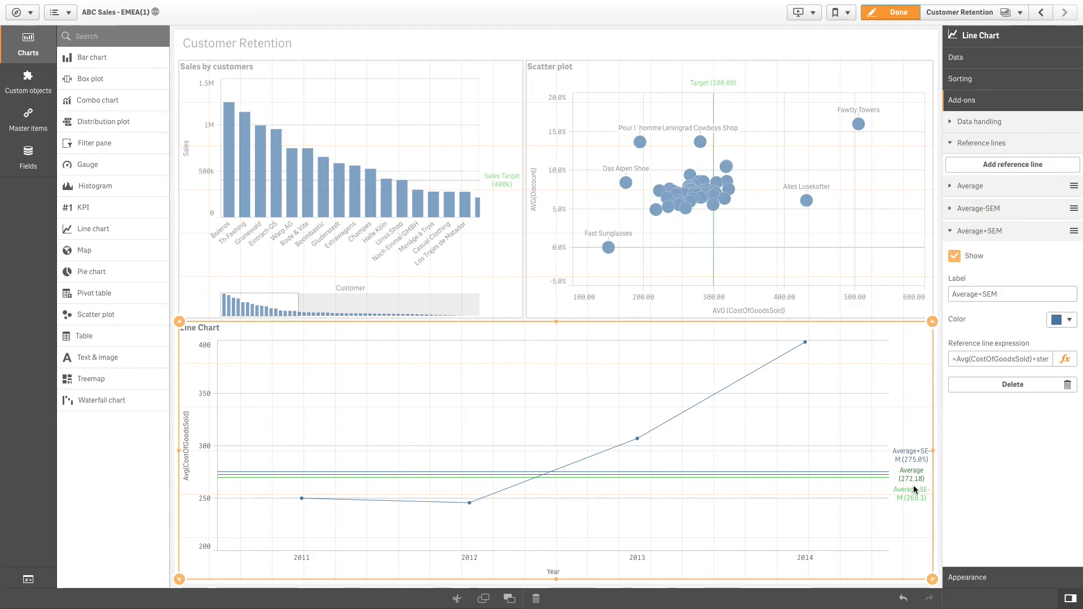